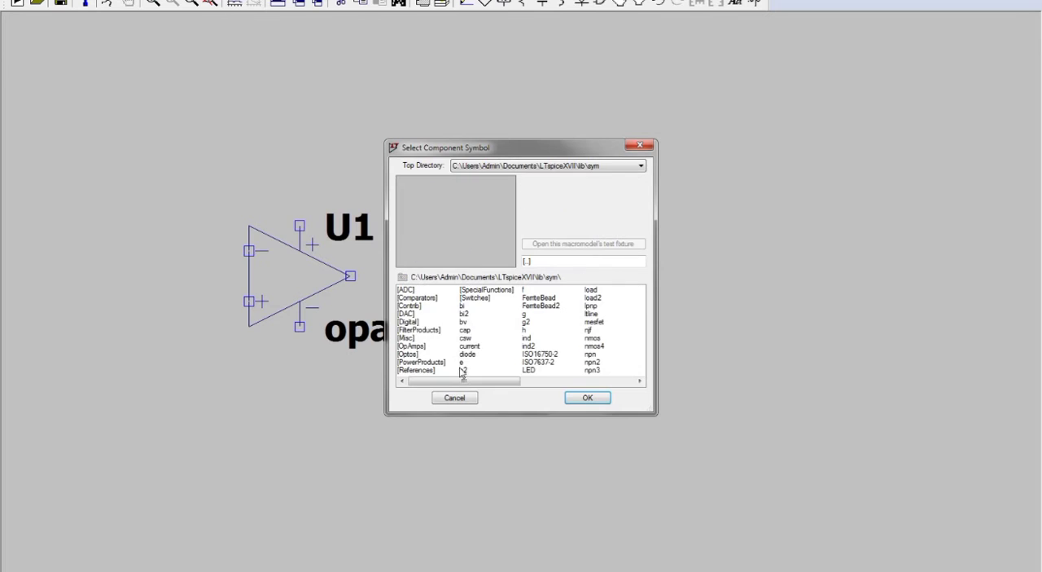
Step: Place three voltage sources: one above the other to the right of the op-amp, and a third below and left of it
{"action": "left_click_drag", "start_coordinate": [461, 380], "coordinate": [595, 380]}
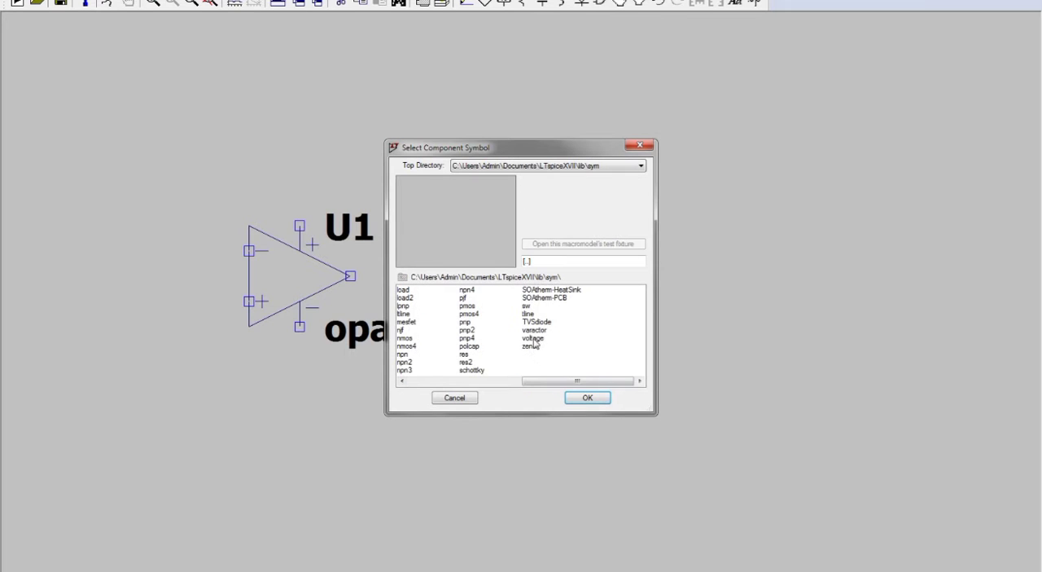
{"action": "left_click", "coordinate": [534, 338]}
{"action": "left_click", "coordinate": [587, 398]}
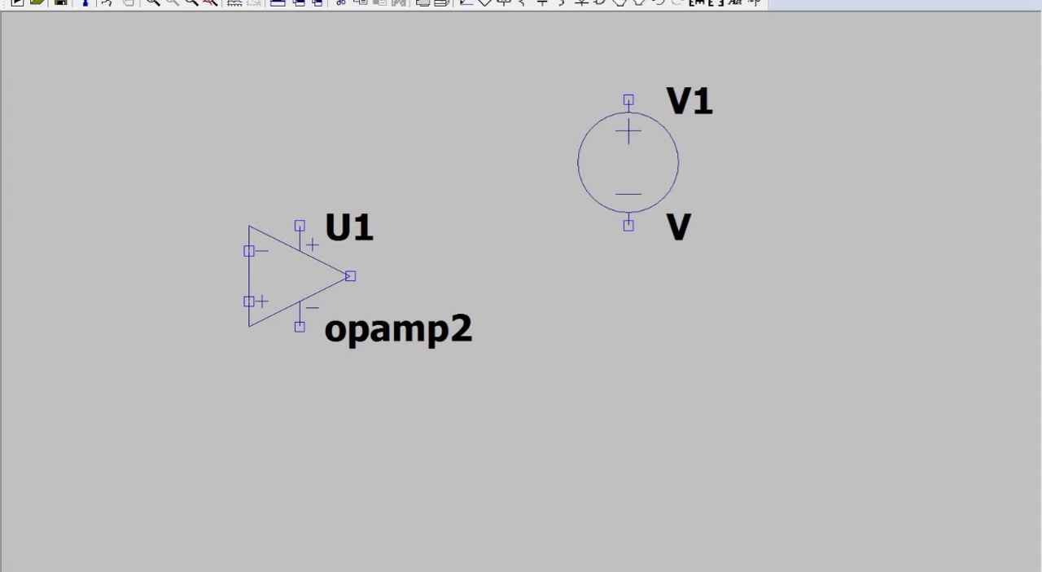
{"action": "left_click", "coordinate": [628, 137]}
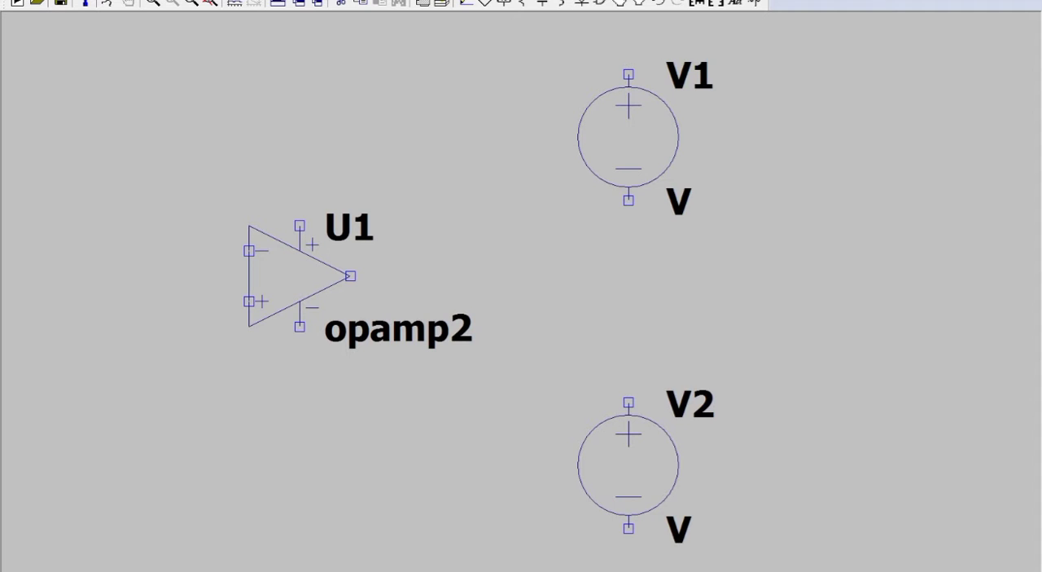
{"action": "left_click", "coordinate": [628, 465]}
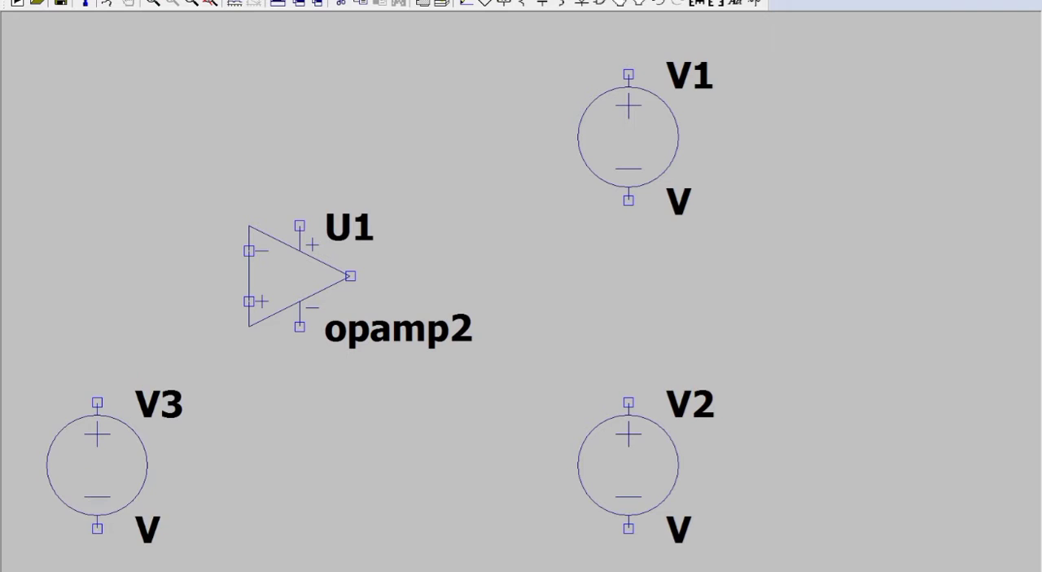
{"action": "left_click", "coordinate": [97, 465]}
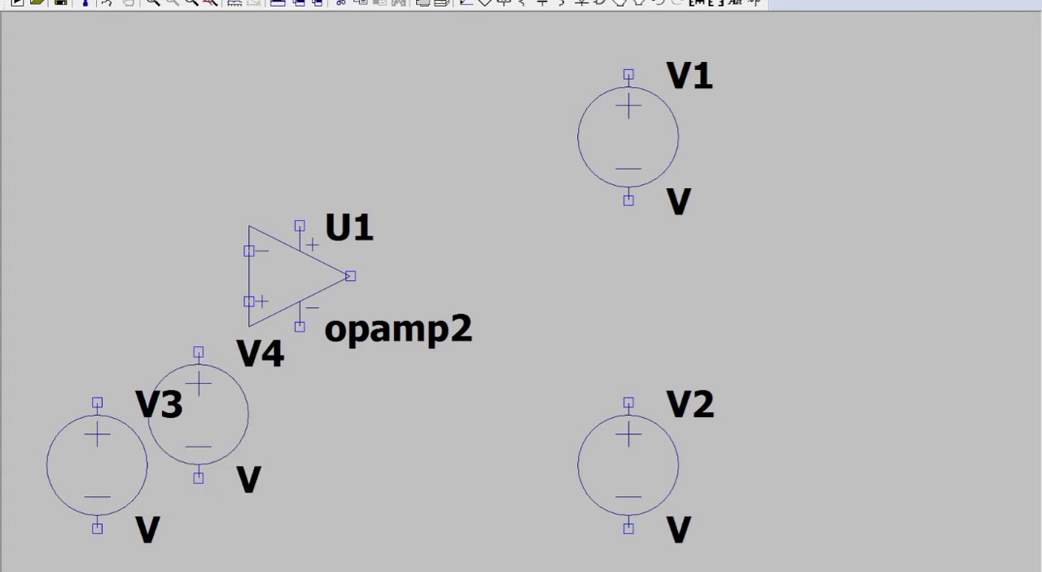
{"action": "key", "text": "Escape"}
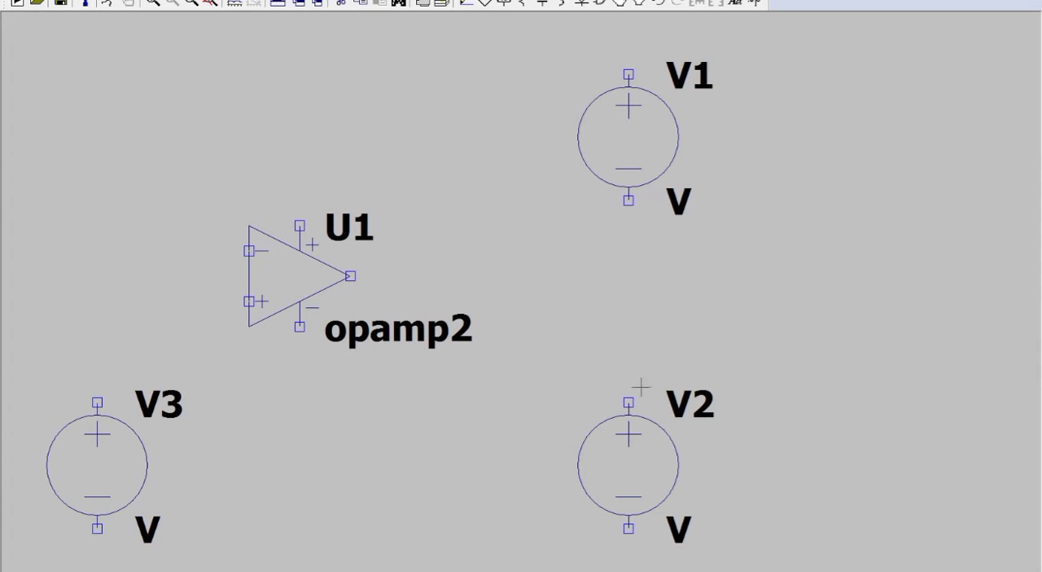
Step: Set the DC value of both voltage sources V1 and V2 to 15 V
{"action": "right_click", "coordinate": [633, 169]}
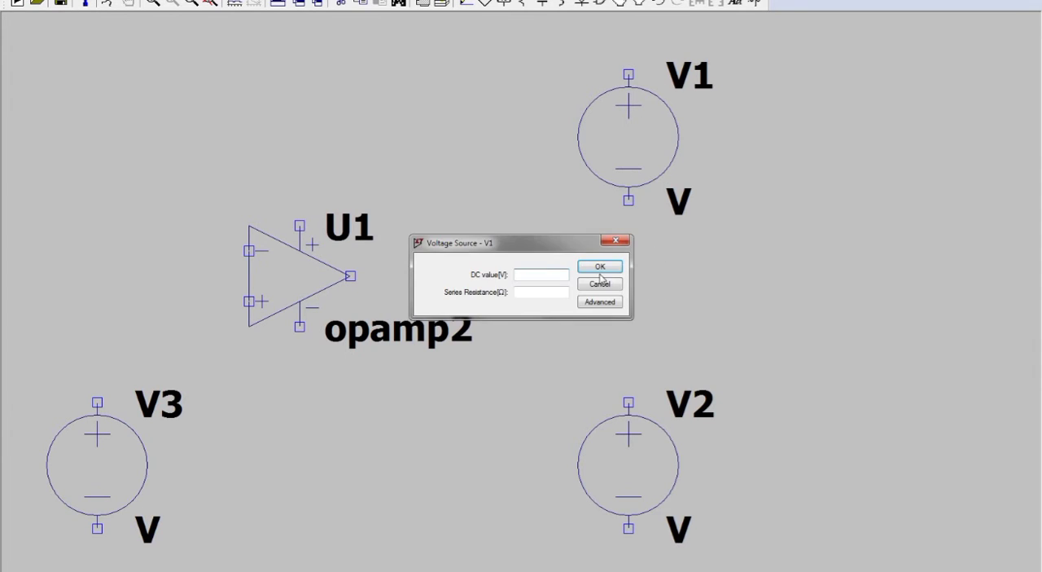
{"action": "type", "text": "15"}
{"action": "left_click", "coordinate": [599, 273]}
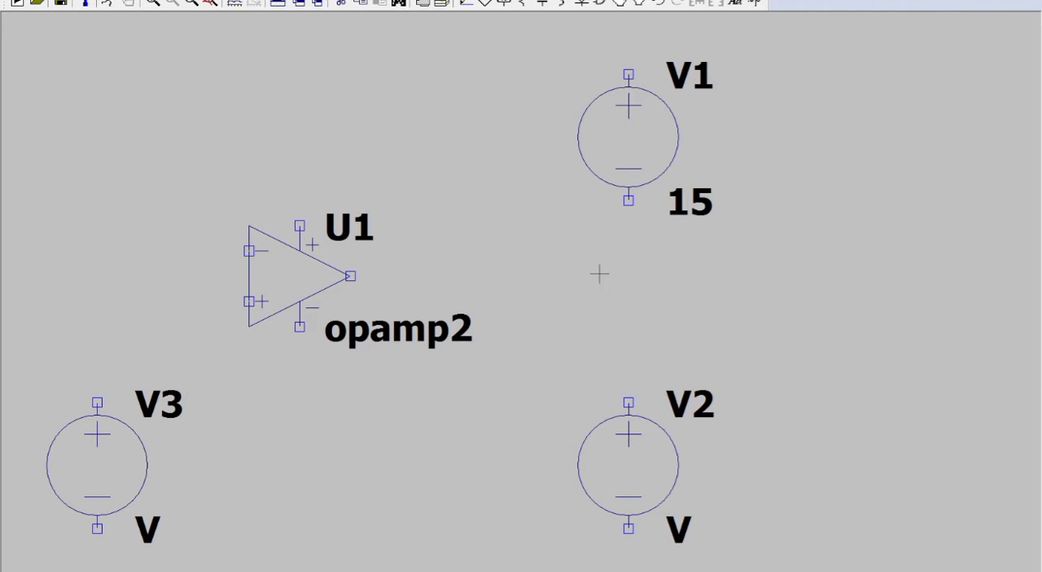
{"action": "right_click", "coordinate": [636, 457]}
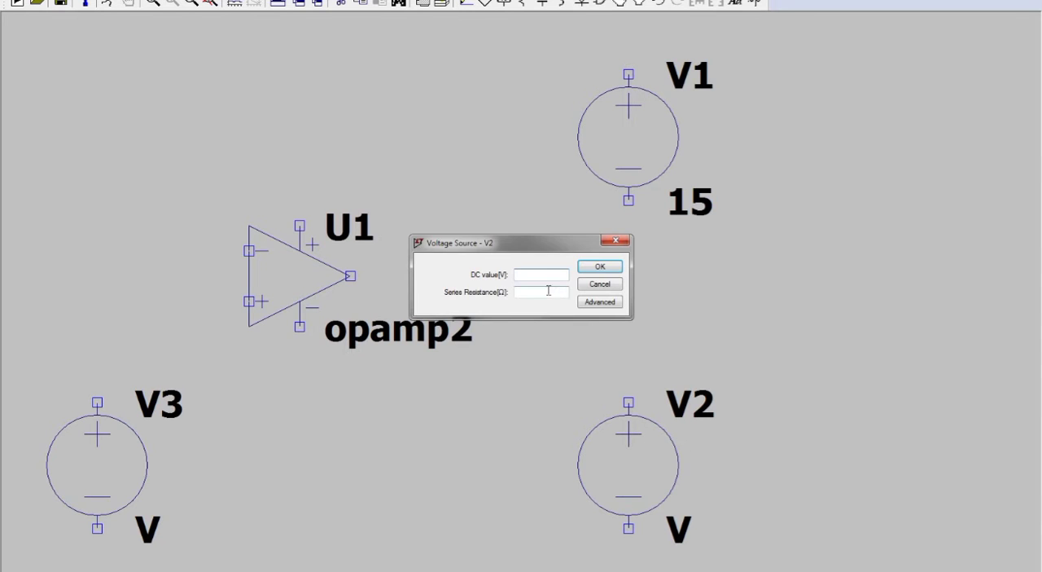
{"action": "type", "text": "15"}
{"action": "key", "text": "Return"}
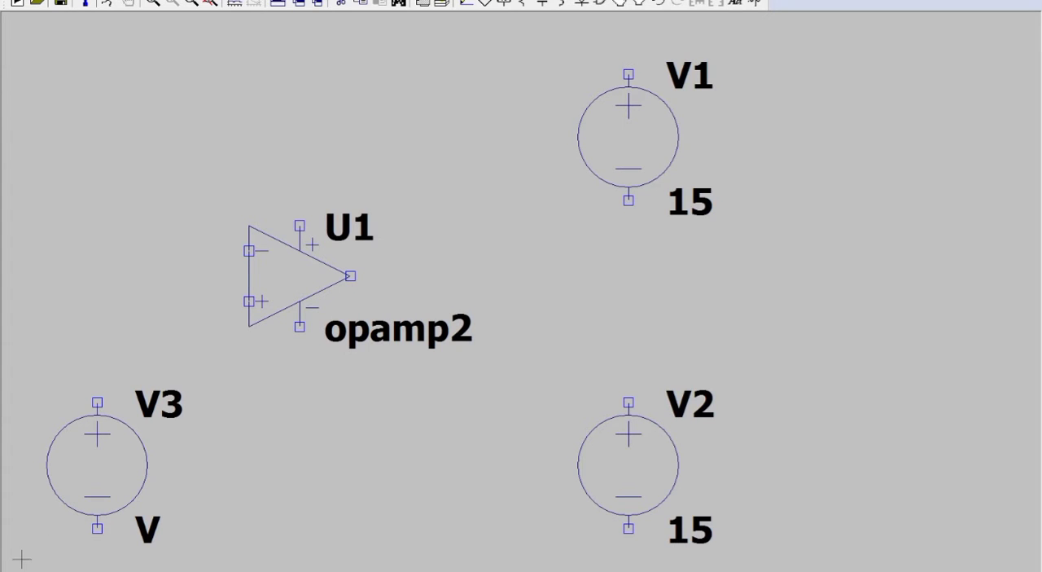
Step: Configure source V3 as a SINE function with 0 V DC offset, 1 V amplitude and 1k Hz frequency
{"action": "right_click", "coordinate": [110, 465]}
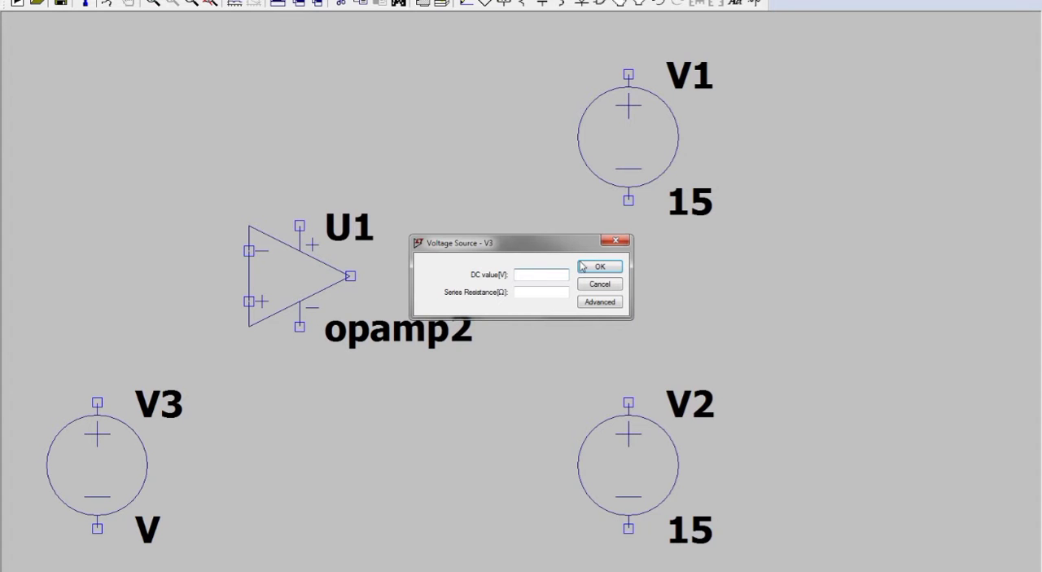
{"action": "left_click", "coordinate": [600, 302]}
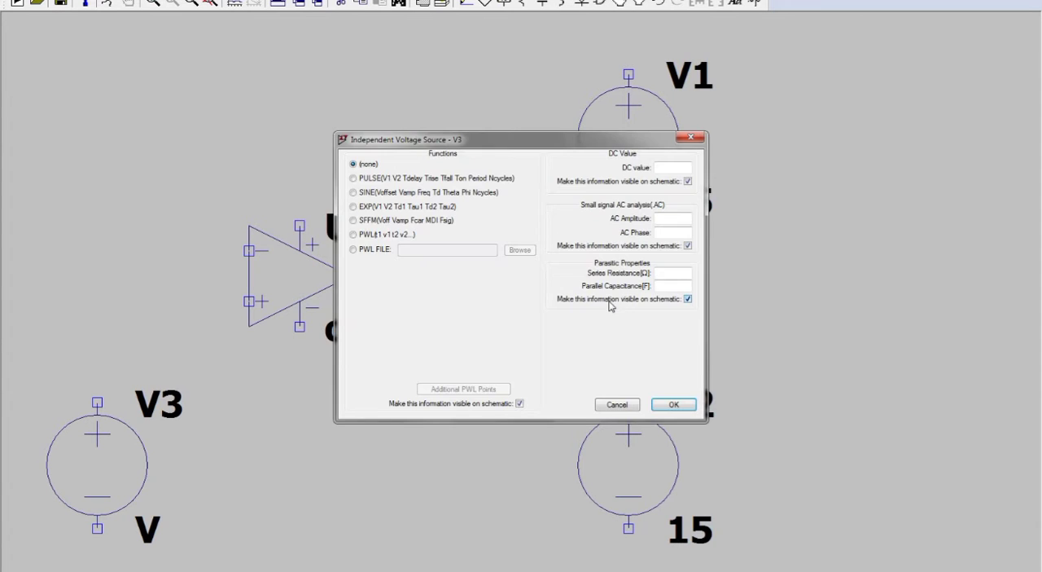
{"action": "left_click", "coordinate": [485, 197]}
{"action": "left_click", "coordinate": [502, 276]}
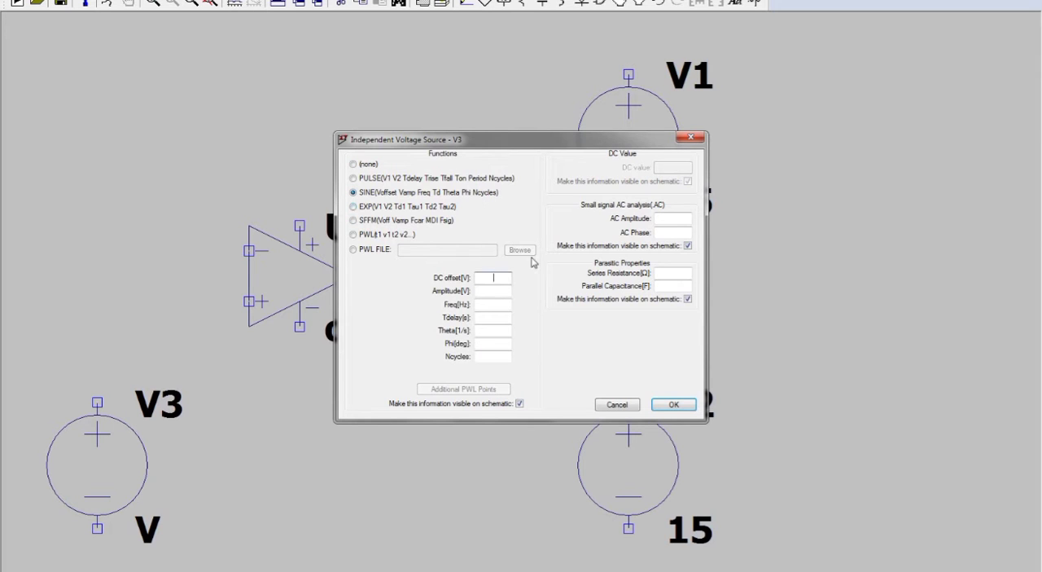
{"action": "type", "text": "0"}
{"action": "left_click", "coordinate": [502, 302]}
{"action": "left_click", "coordinate": [666, 406]}
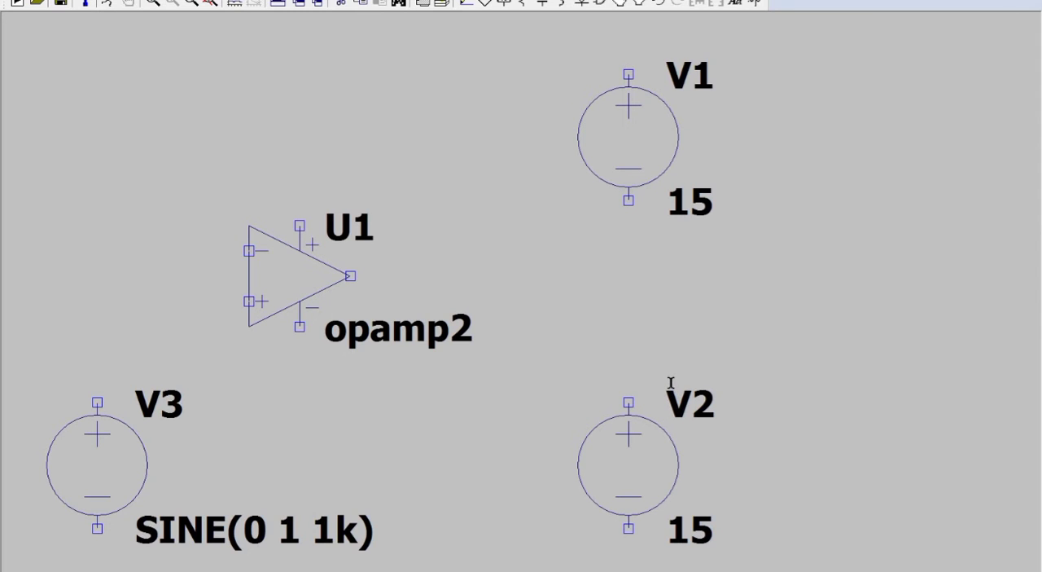
Step: Place two horizontal resistors, R1 beside the op-amp's inverting input and R2 above and right of the op-amp
{"action": "left_click", "coordinate": [522, 3]}
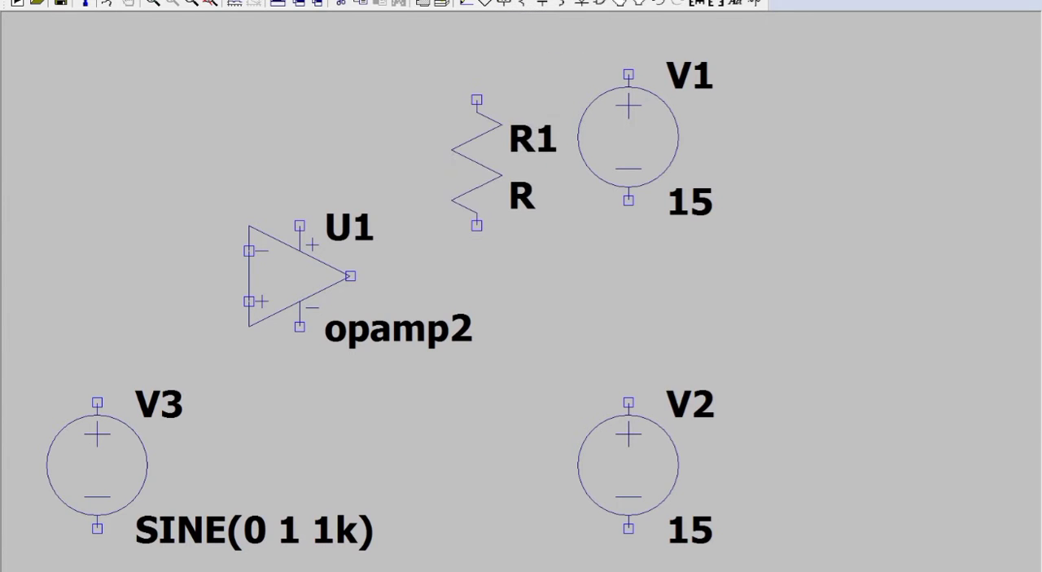
{"action": "key", "text": "ctrl+r"}
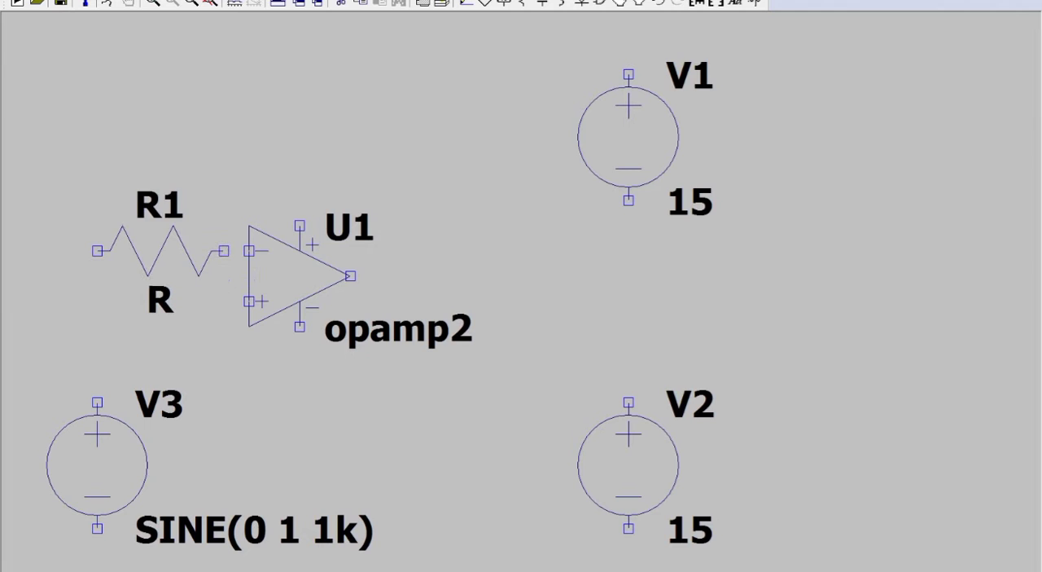
{"action": "left_click", "coordinate": [224, 251]}
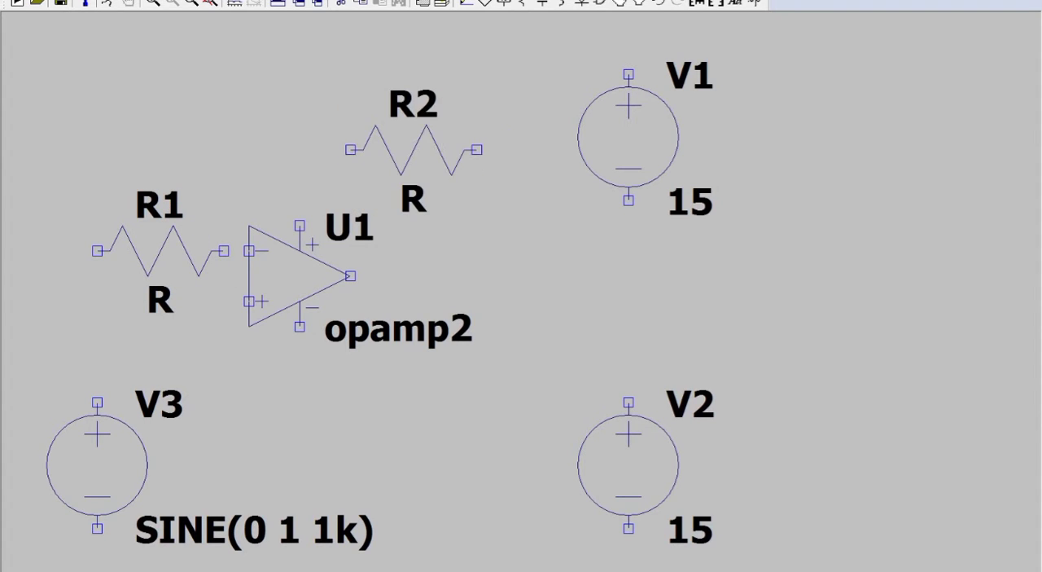
{"action": "left_click", "coordinate": [457, 148]}
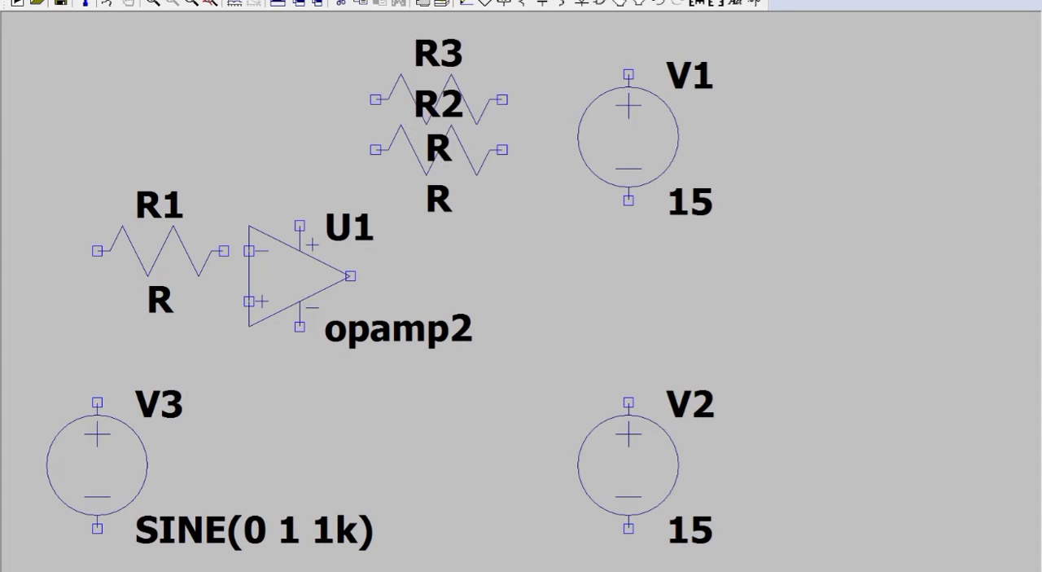
{"action": "key", "text": "Escape"}
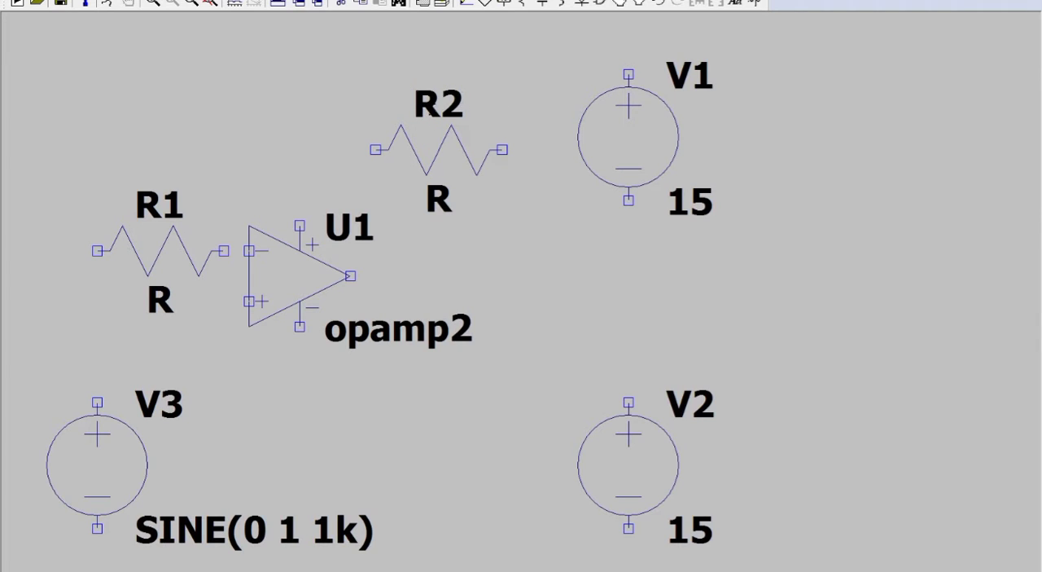
Step: Move source V3 and resistor R1 farther left to make wiring room before the op-amp's inputs
{"action": "left_click", "coordinate": [192, 6]}
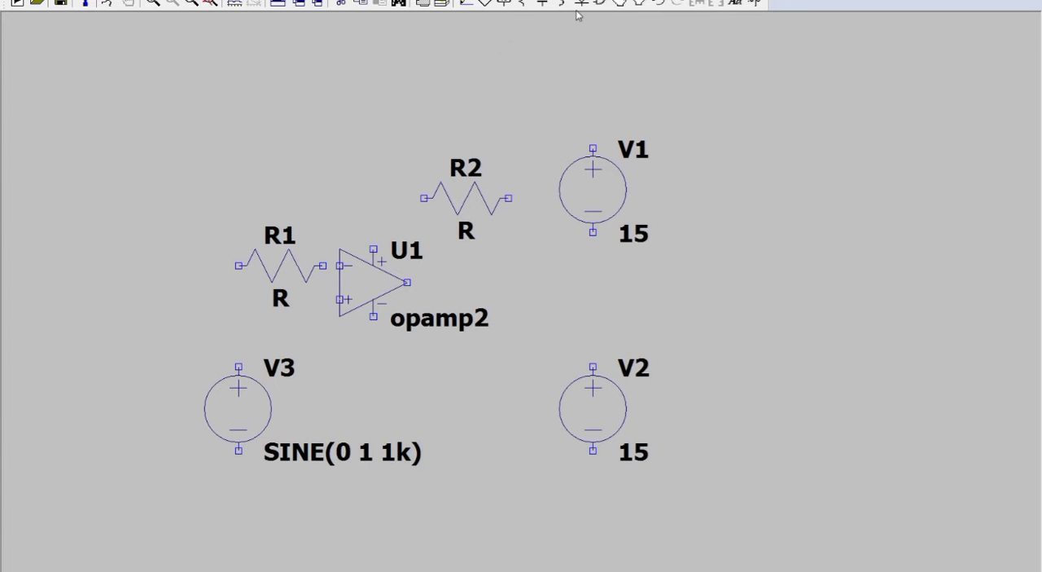
{"action": "left_click", "coordinate": [638, 4]}
{"action": "left_click_drag", "start_coordinate": [214, 333], "coordinate": [469, 507]}
{"action": "left_click_drag", "start_coordinate": [205, 352], "coordinate": [477, 504]}
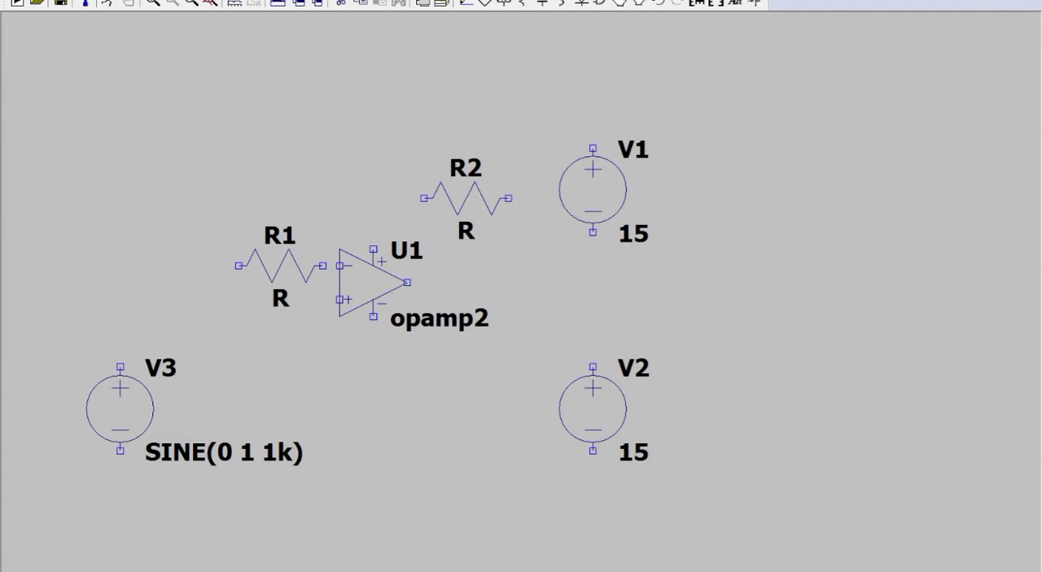
{"action": "left_click", "coordinate": [216, 440]}
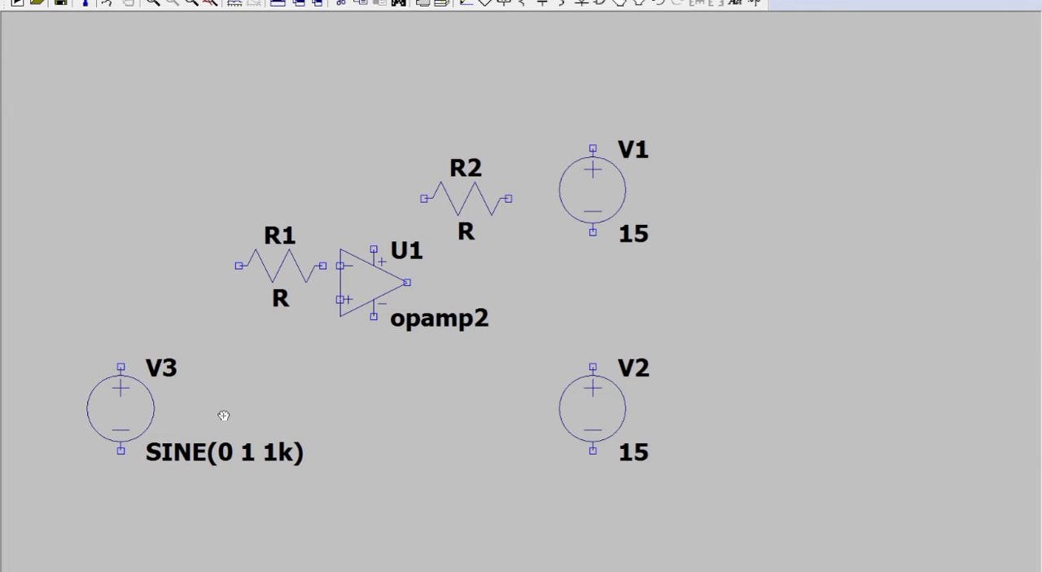
{"action": "left_click_drag", "start_coordinate": [214, 209], "coordinate": [330, 323]}
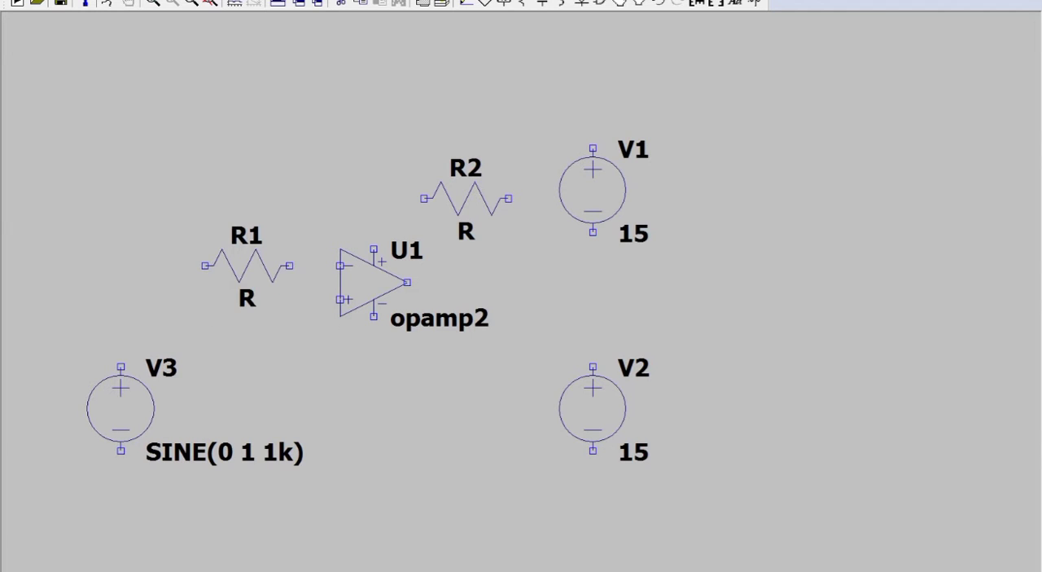
{"action": "left_click", "coordinate": [241, 268]}
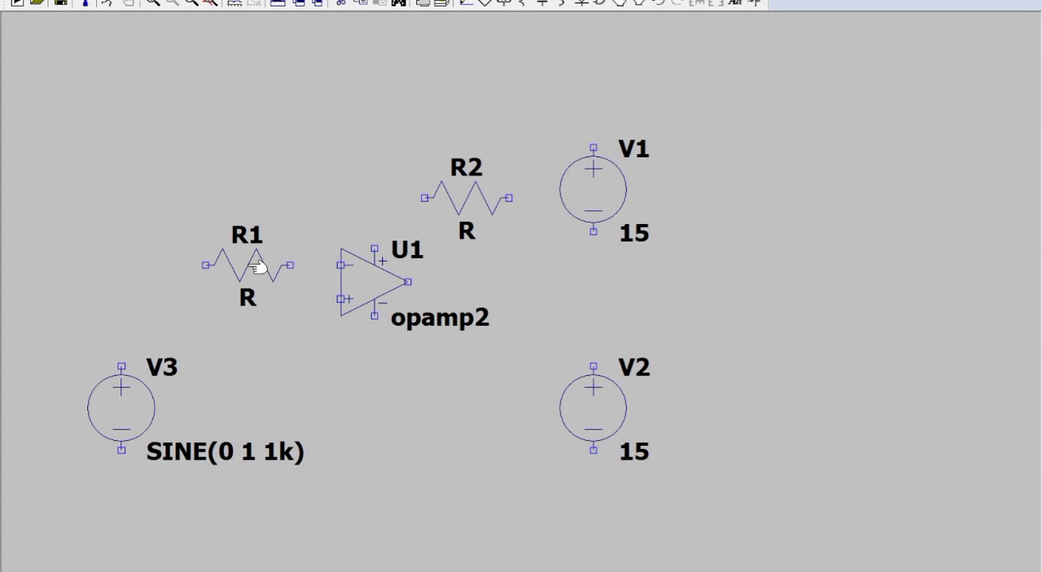
Step: Set the resistance of R2 to 10K and of R1 to 1K
{"action": "right_click", "coordinate": [476, 203]}
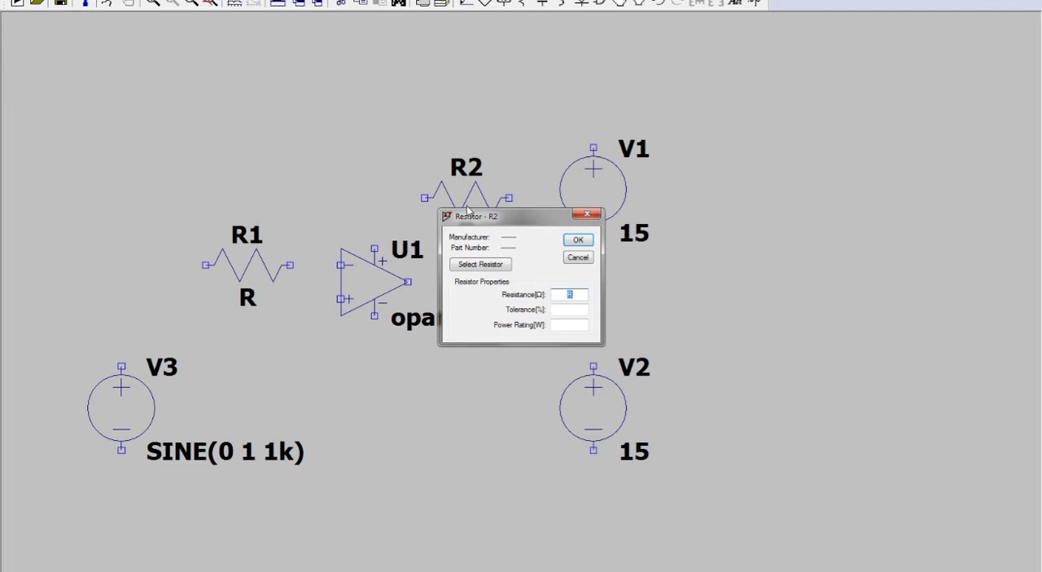
{"action": "type", "text": "10k"}
{"action": "left_click", "coordinate": [582, 241]}
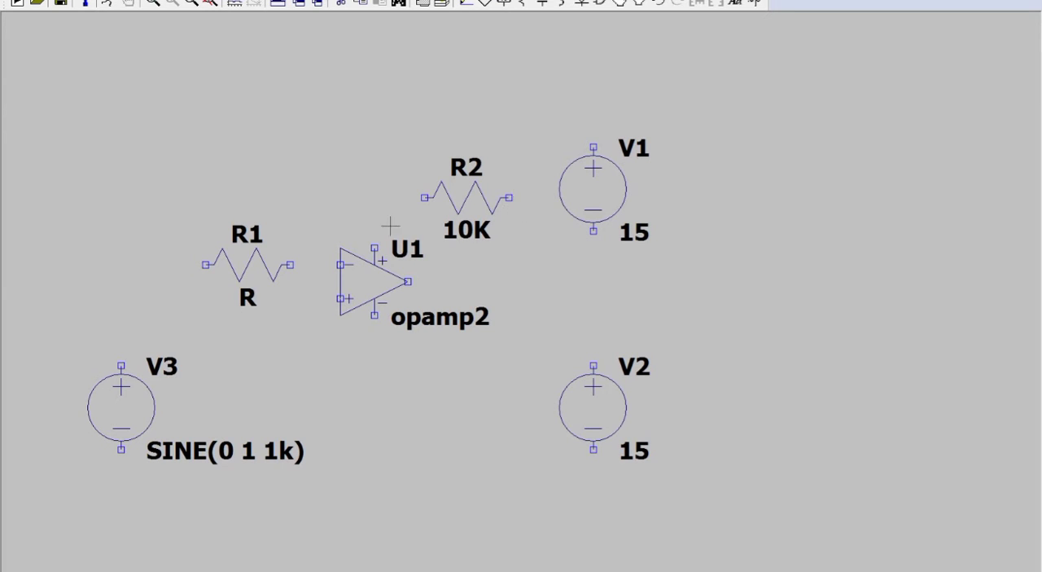
{"action": "right_click", "coordinate": [257, 259]}
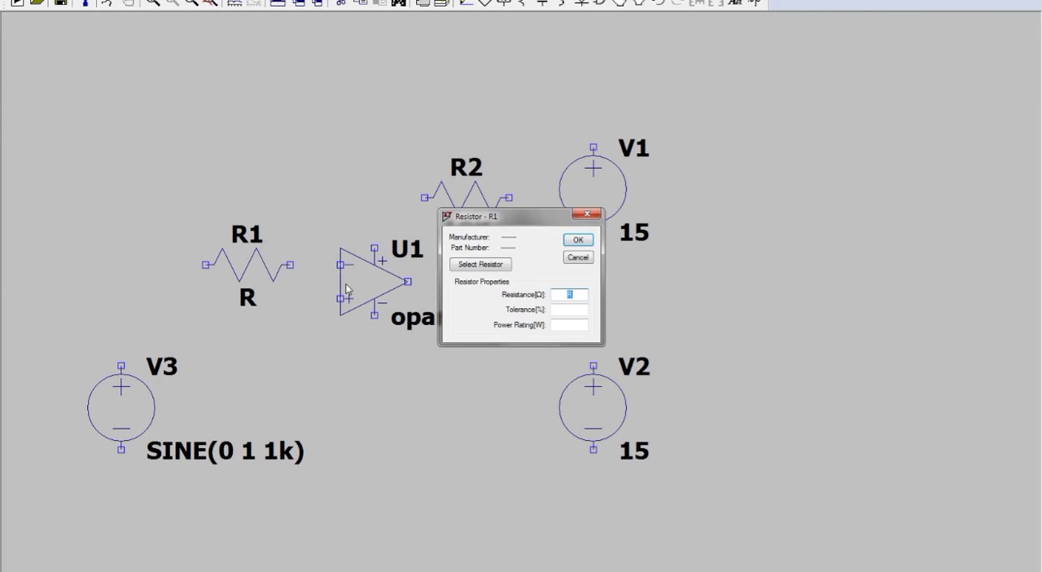
{"action": "type", "text": "1K"}
{"action": "key", "text": "Return"}
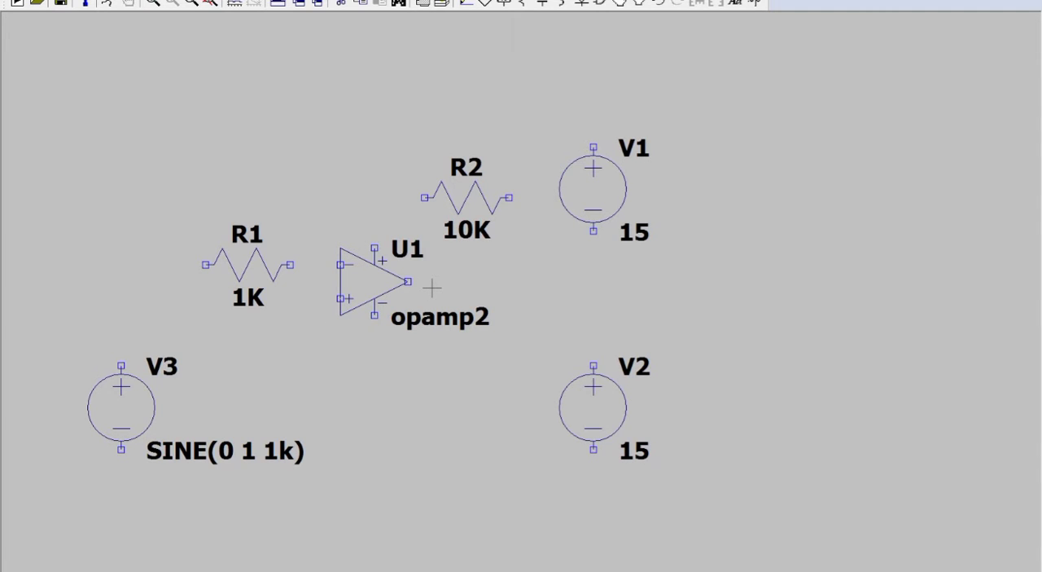
Step: Wire V3's positive terminal to R1 and R1's other end to the op-amp's inverting input
{"action": "left_click", "coordinate": [465, 3]}
{"action": "left_click", "coordinate": [122, 366]}
{"action": "left_click", "coordinate": [210, 264]}
{"action": "left_click", "coordinate": [291, 265]}
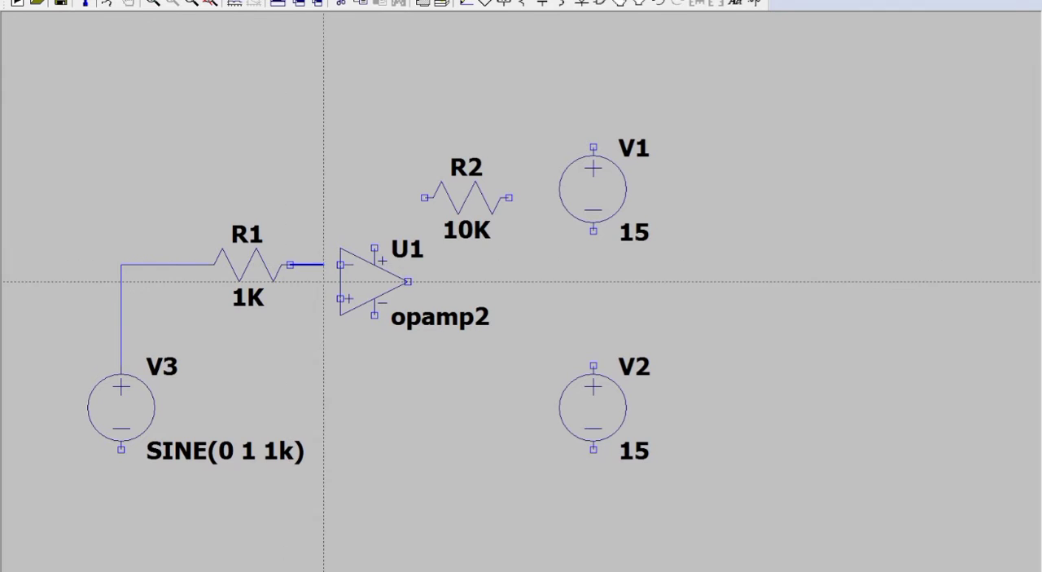
{"action": "left_click", "coordinate": [340, 265]}
{"action": "right_click", "coordinate": [334, 263]}
Step: Wire the junction between R1 and the inverting input up to the near end of R2
{"action": "key", "text": "F3"}
{"action": "left_click", "coordinate": [306, 264]}
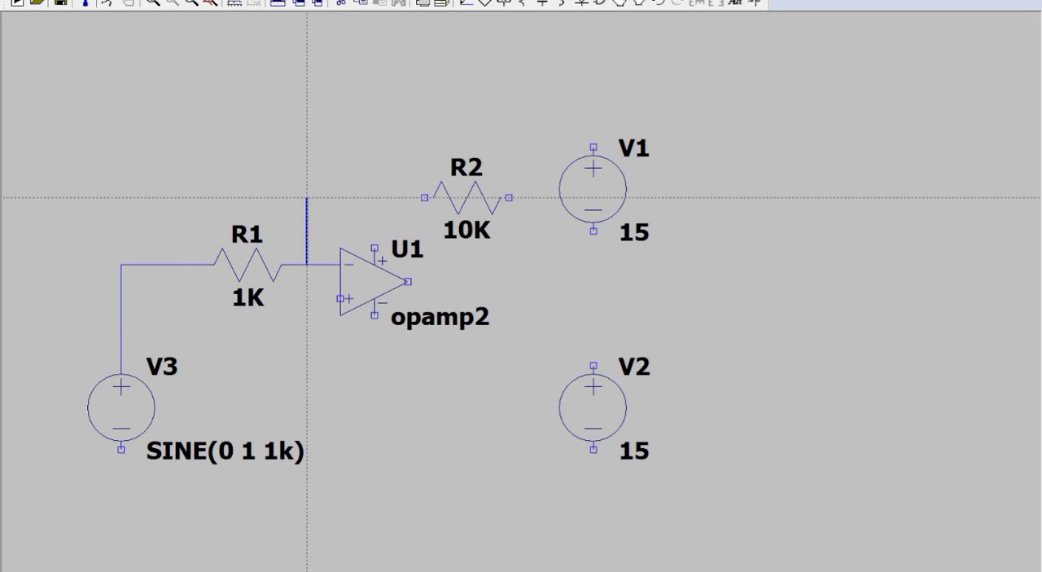
{"action": "left_click", "coordinate": [424, 197]}
{"action": "right_click", "coordinate": [427, 199]}
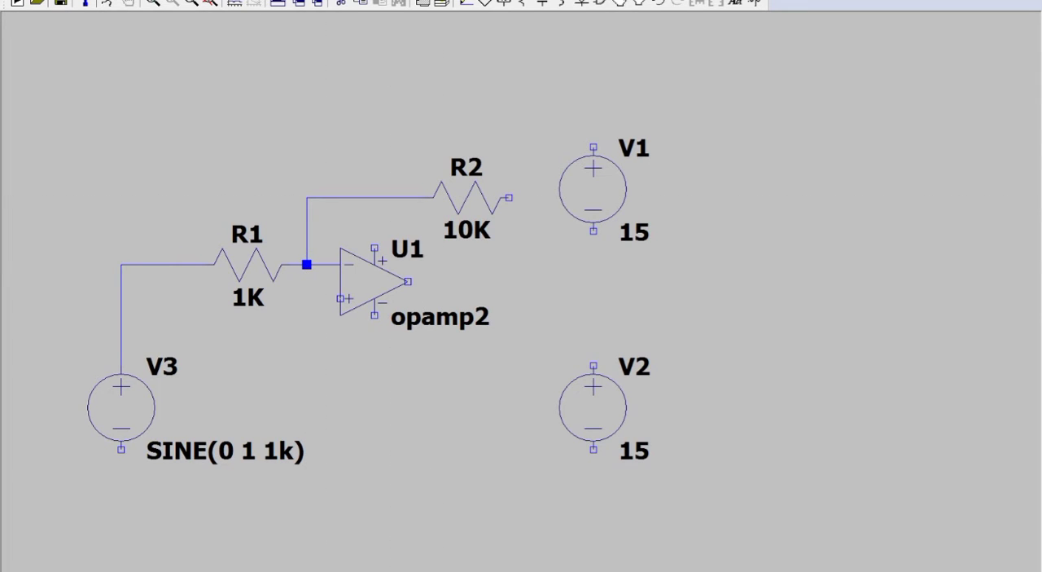
Step: Wire the free end of R2 down and back to the op-amp's output to close the feedback loop
{"action": "key", "text": "F3"}
{"action": "left_click", "coordinate": [509, 197]}
{"action": "left_click", "coordinate": [526, 282]}
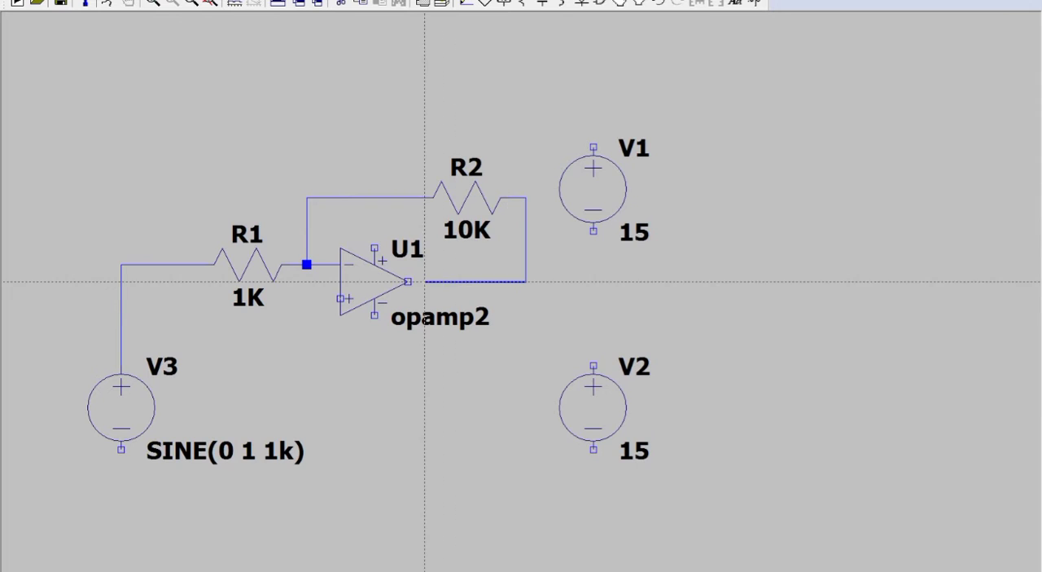
{"action": "left_click", "coordinate": [408, 282]}
{"action": "key", "text": "Escape"}
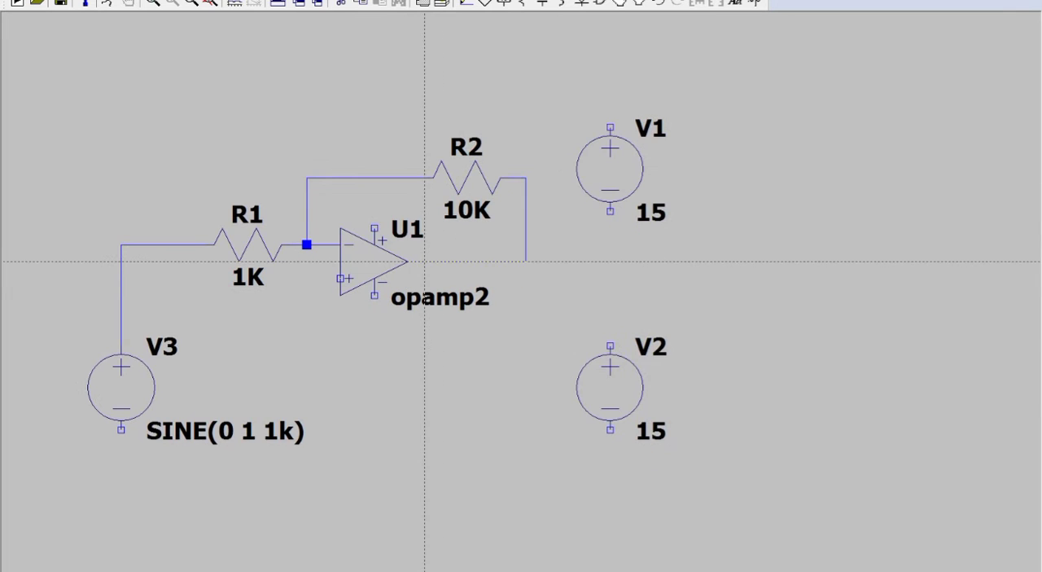
{"action": "key", "text": "Escape"}
Step: Move voltage sources V1 and V2 farther right of the op-amp, keeping them vertically aligned with each other
{"action": "left_click", "coordinate": [640, 3]}
{"action": "left_click_drag", "start_coordinate": [577, 109], "coordinate": [673, 242]}
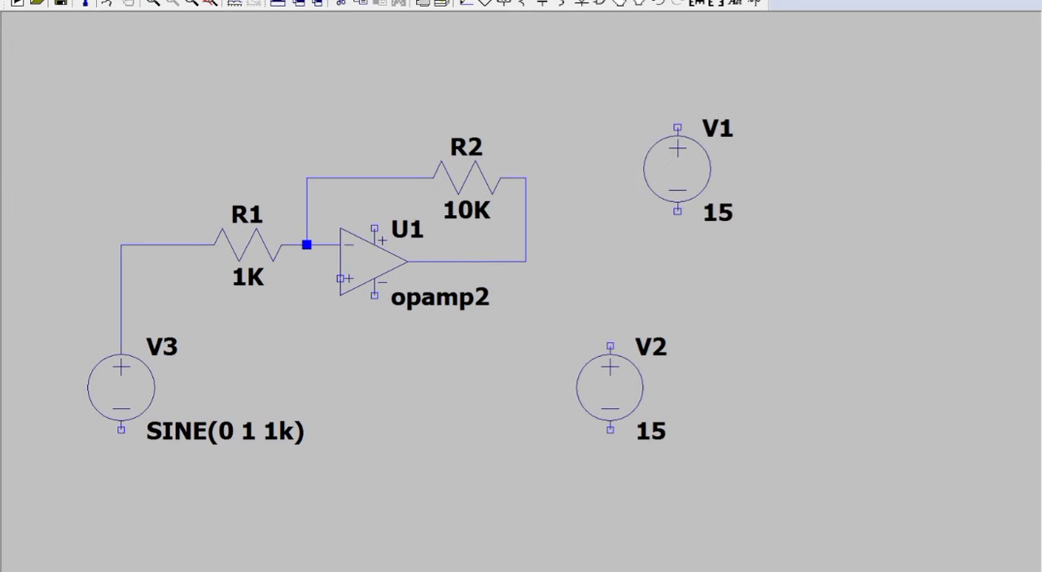
{"action": "left_click_drag", "start_coordinate": [677, 168], "coordinate": [728, 168]}
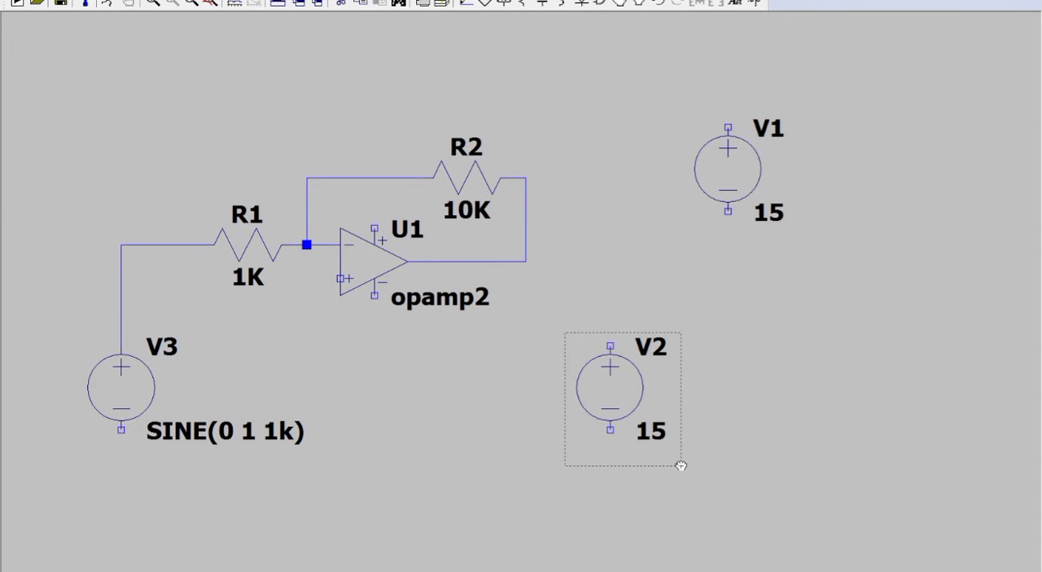
{"action": "left_click_drag", "start_coordinate": [619, 383], "coordinate": [737, 383]}
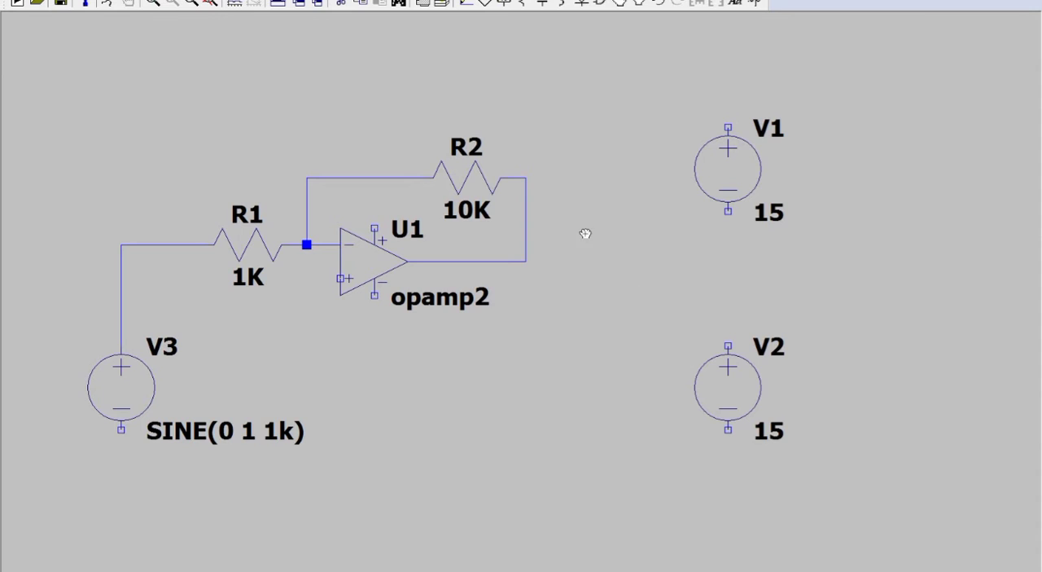
Step: Wire the op-amp's positive supply pin across and up to V1's positive terminal
{"action": "left_click", "coordinate": [467, 4]}
{"action": "left_click", "coordinate": [375, 228]}
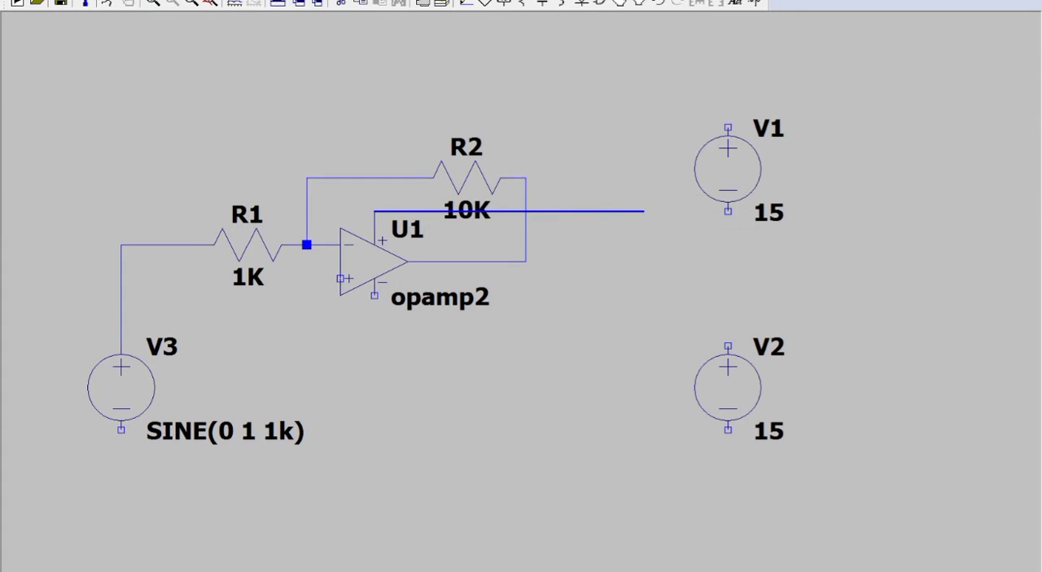
{"action": "left_click", "coordinate": [643, 210]}
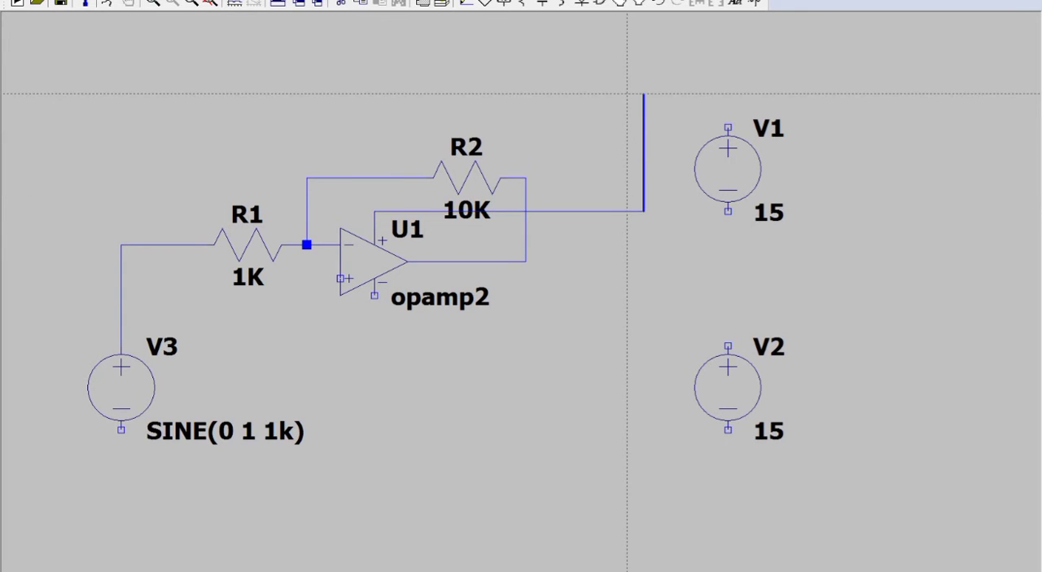
{"action": "left_click", "coordinate": [643, 94]}
{"action": "left_click", "coordinate": [728, 93]}
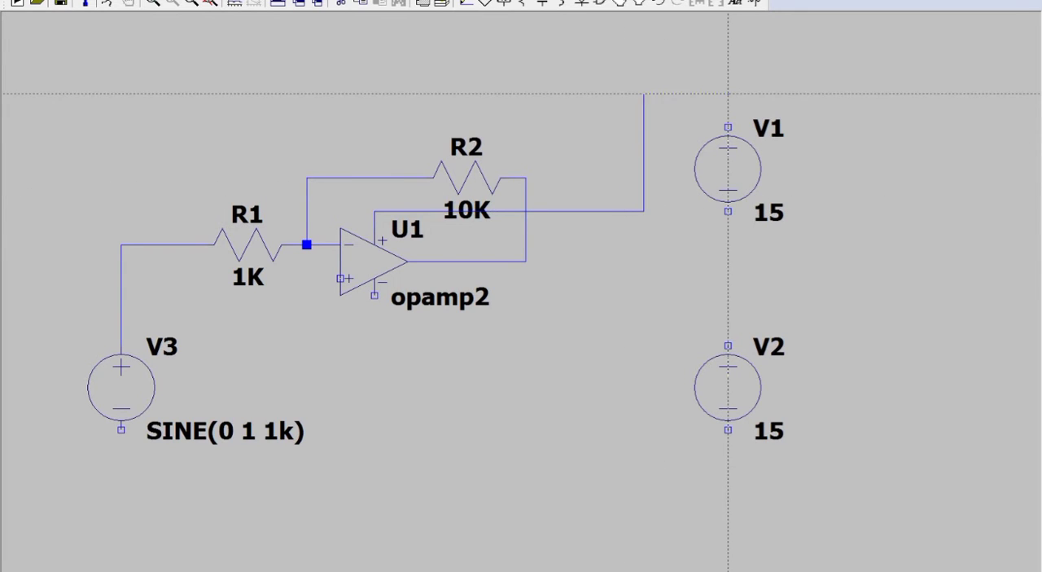
{"action": "left_click", "coordinate": [728, 127]}
Step: Wire the op-amp's negative supply pin to V2's negative terminal, and V1's negative terminal to V2's positive terminal
{"action": "left_click", "coordinate": [375, 296]}
{"action": "left_click", "coordinate": [375, 329]}
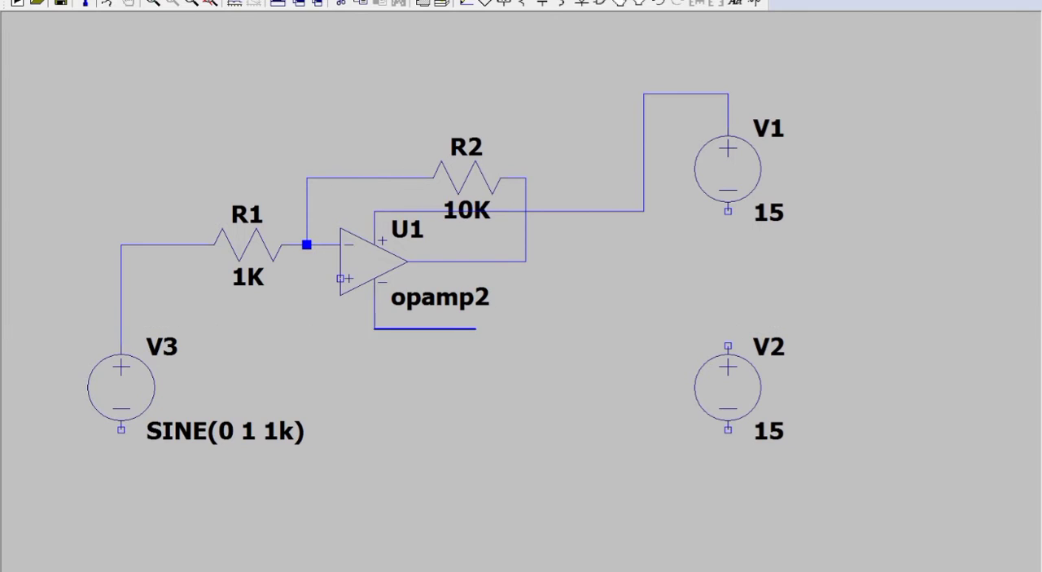
{"action": "left_click", "coordinate": [644, 329]}
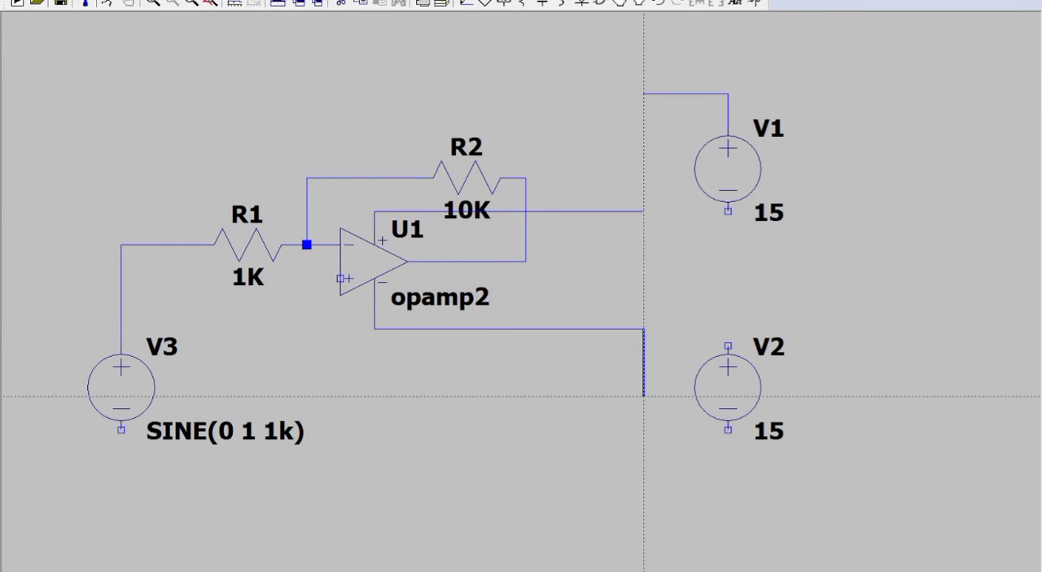
{"action": "left_click", "coordinate": [644, 462]}
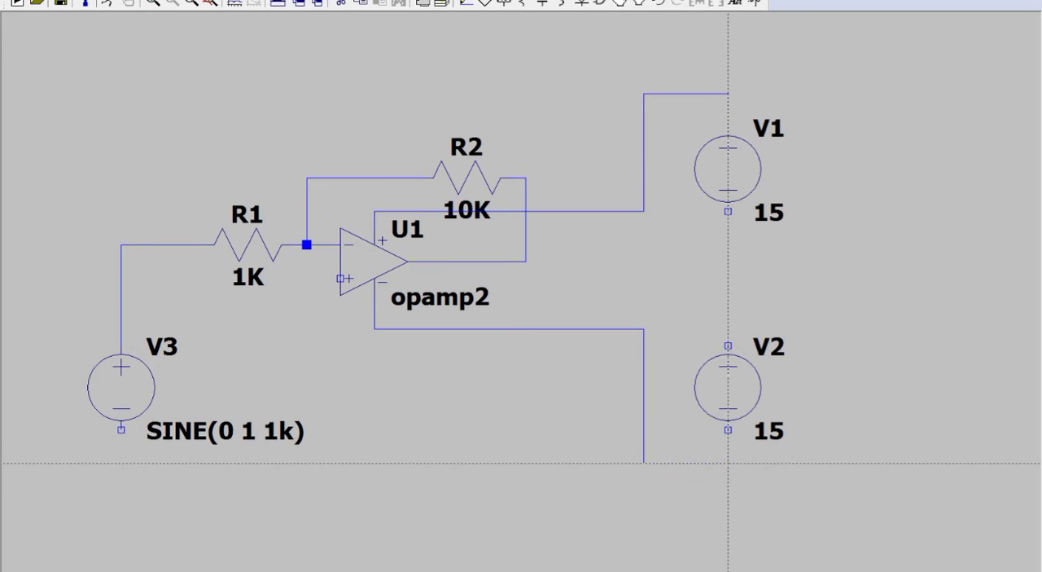
{"action": "left_click", "coordinate": [728, 429]}
{"action": "left_click", "coordinate": [728, 211]}
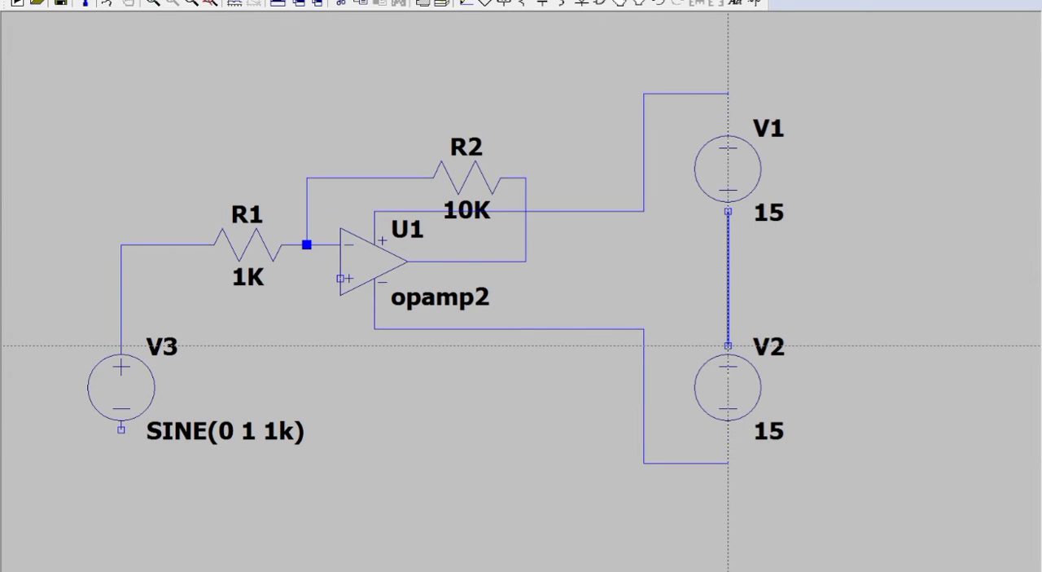
{"action": "left_click", "coordinate": [728, 345]}
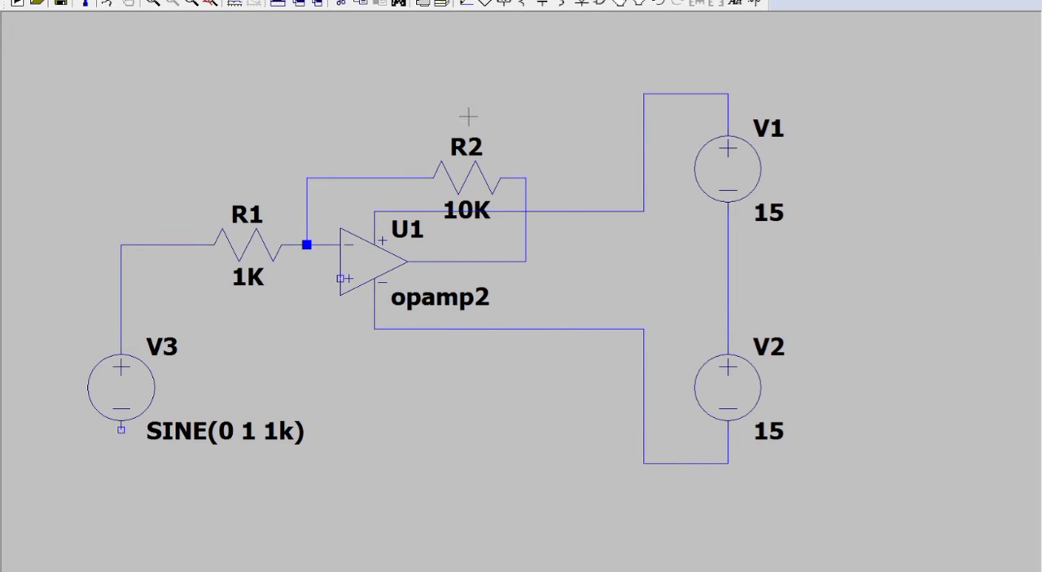
Step: Place three ground symbols: below V3, below the op-amp's non-inverting input, and right of the V1–V2 wire
{"action": "left_click", "coordinate": [486, 3]}
{"action": "left_click", "coordinate": [122, 496]}
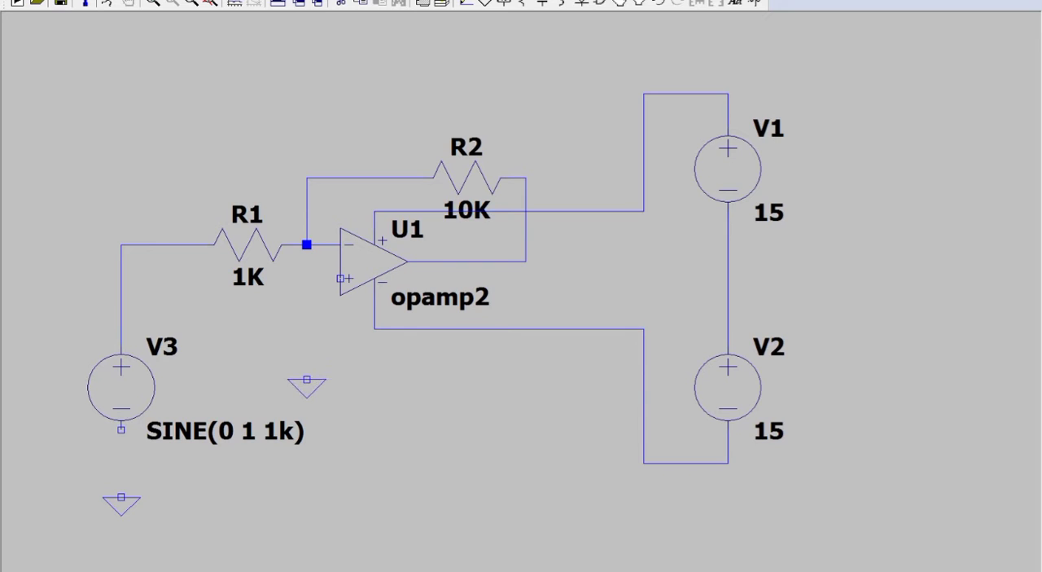
{"action": "left_click", "coordinate": [306, 380]}
{"action": "left_click", "coordinate": [846, 312]}
{"action": "key", "text": "Escape"}
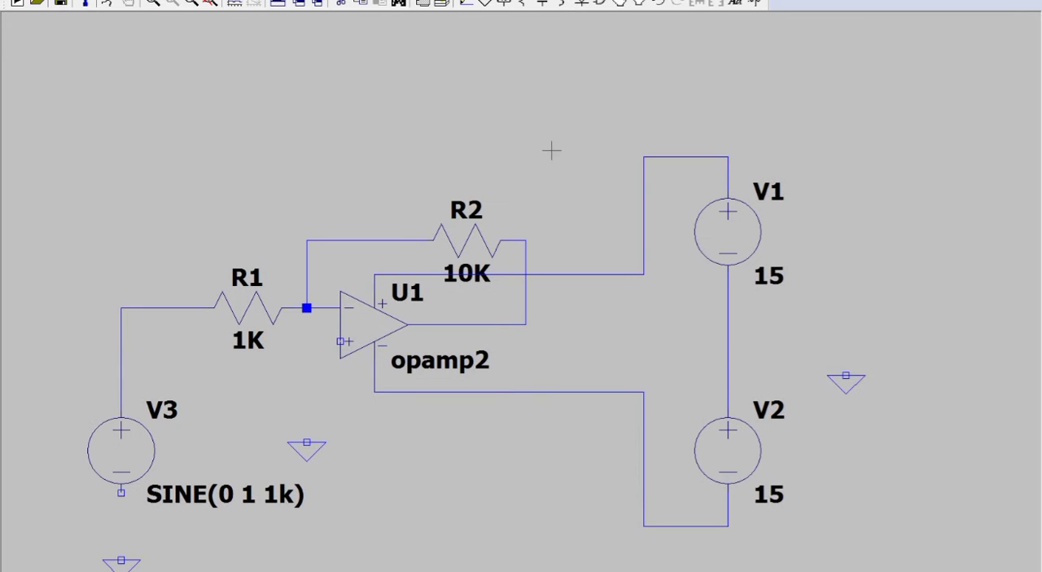
Step: Wire V3's negative terminal and the op-amp's non-inverting input to the ground symbols below them
{"action": "left_click", "coordinate": [465, 3]}
{"action": "left_click", "coordinate": [121, 372]}
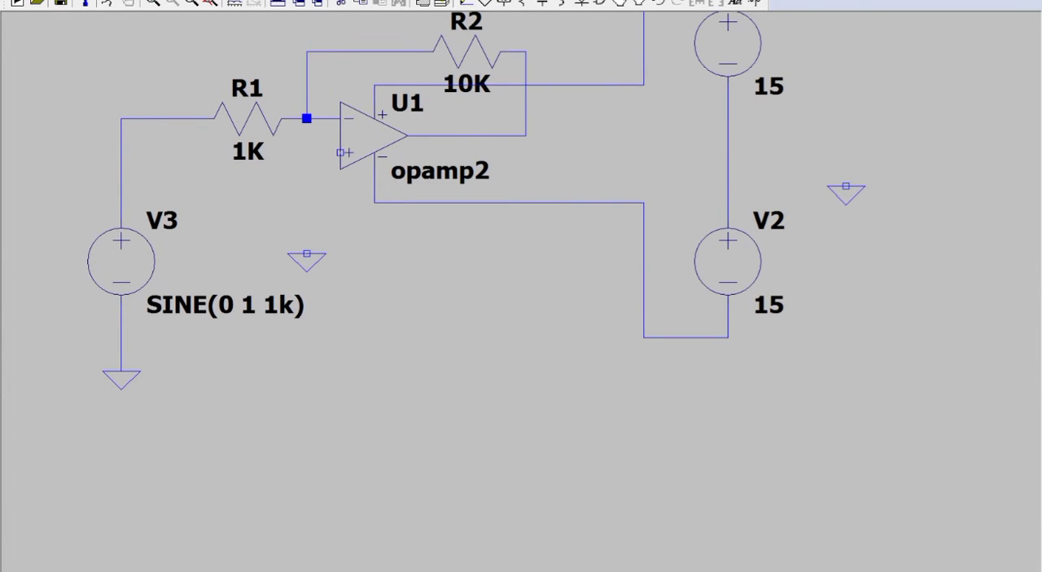
{"action": "left_click", "coordinate": [306, 253]}
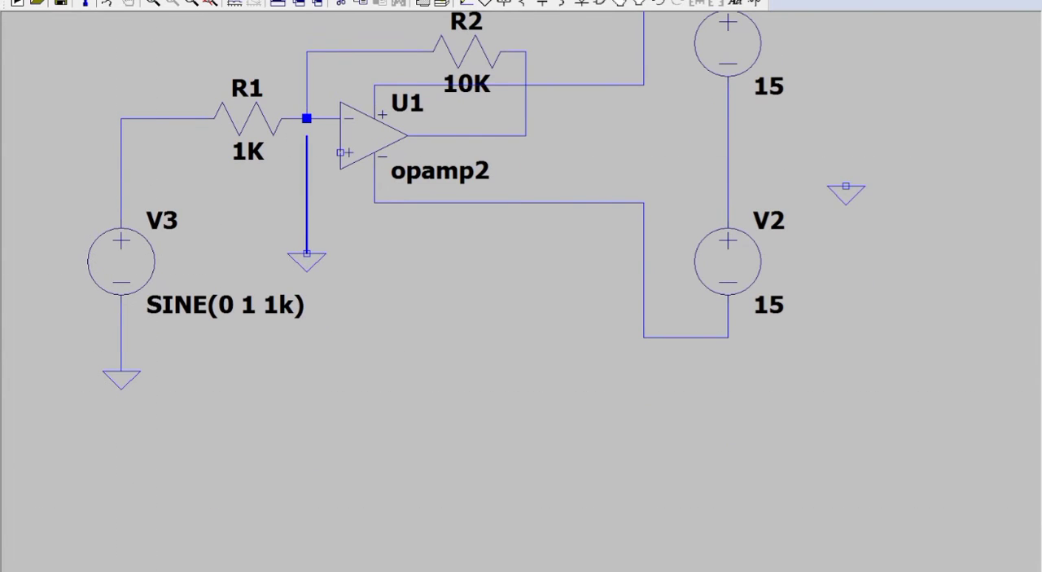
{"action": "left_click", "coordinate": [340, 152]}
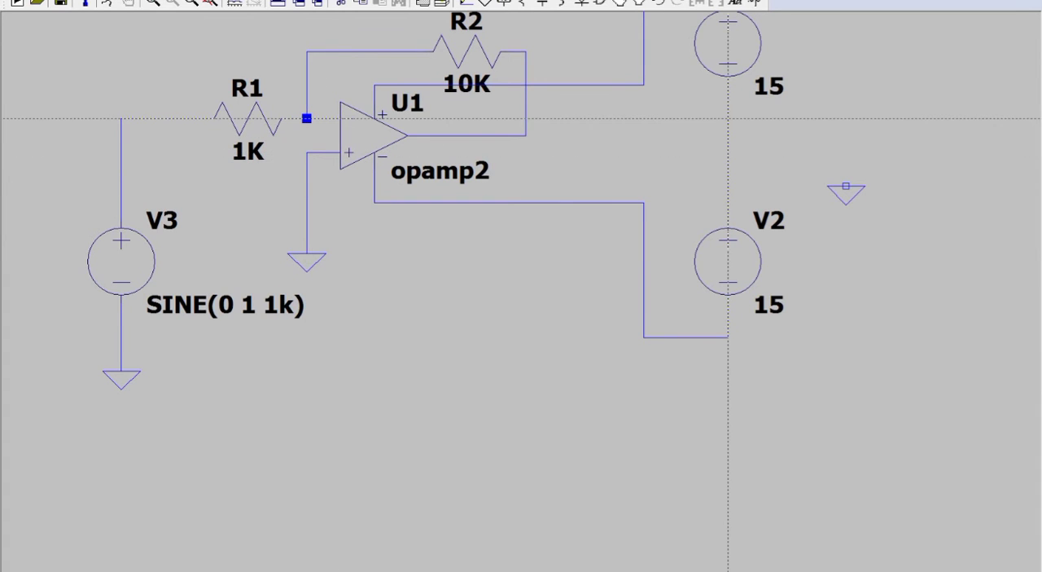
Step: Wire the middle of the V1–V2 connection to the ground symbol beside it
{"action": "left_click", "coordinate": [728, 135]}
{"action": "left_click", "coordinate": [847, 136]}
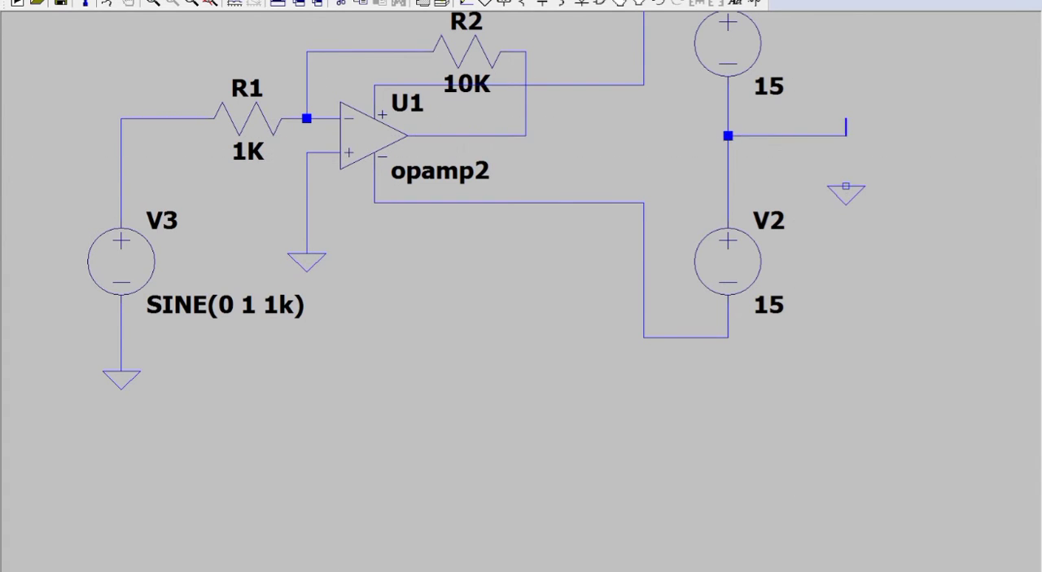
{"action": "left_click", "coordinate": [847, 187]}
{"action": "left_click_drag", "start_coordinate": [802, 185], "coordinate": [812, 294]}
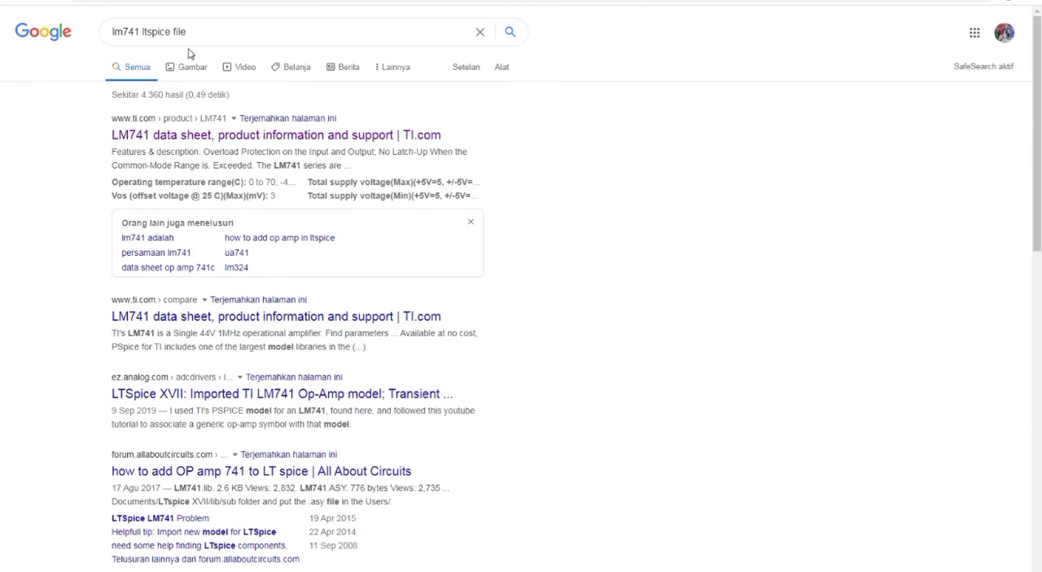
Step: In the web browser, open TI's LM741 product page from the search results and find the LM741 PSPICE Model download
{"action": "left_click", "coordinate": [225, 137]}
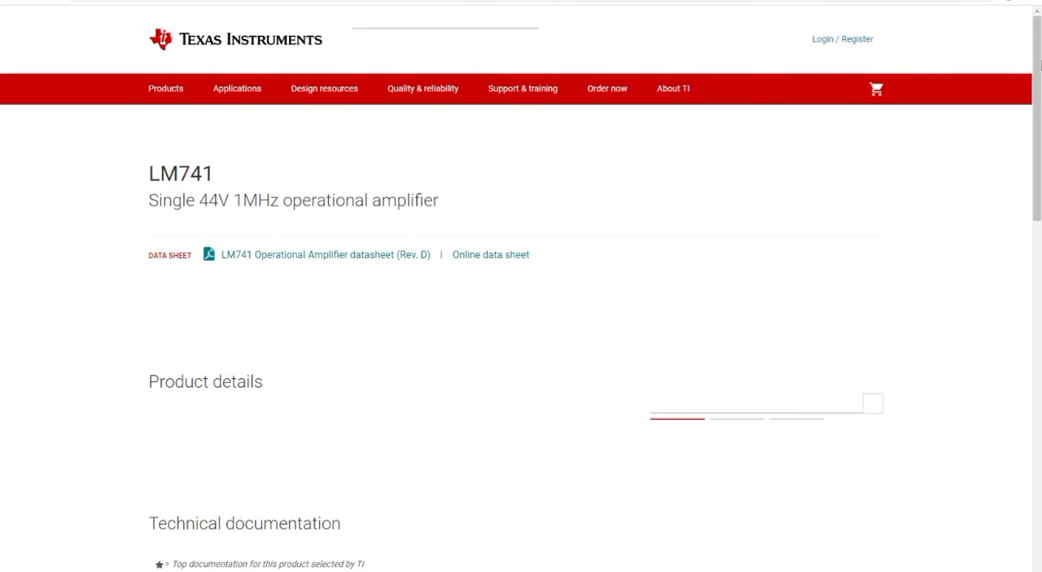
{"action": "scroll", "coordinate": [1040, 173], "scroll_direction": "down", "scroll_amount": 3}
{"action": "scroll", "coordinate": [1040, 173], "scroll_direction": "down", "scroll_amount": 15}
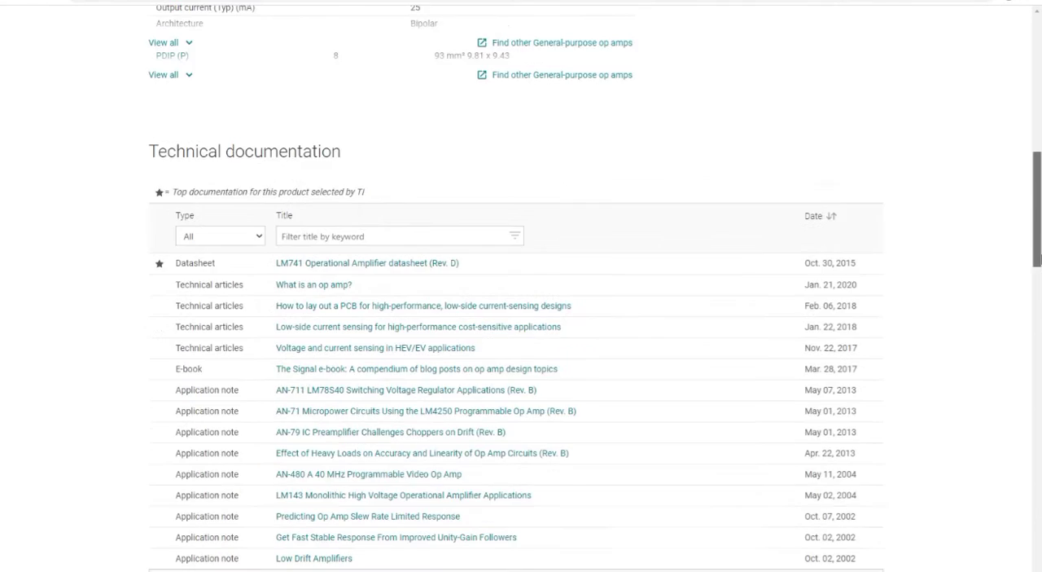
{"action": "scroll", "coordinate": [232, 237], "scroll_direction": "down", "scroll_amount": 2}
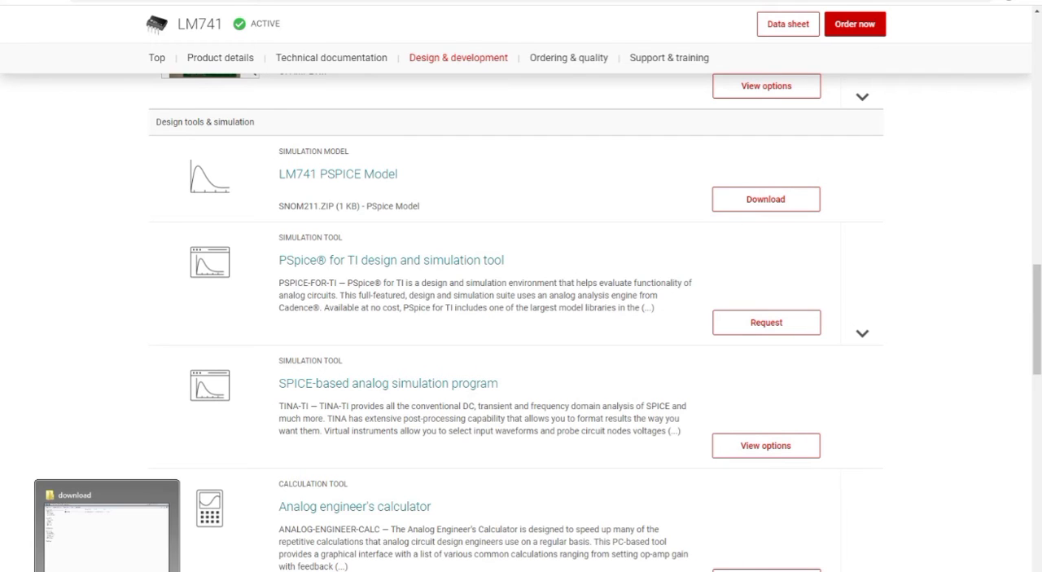
Step: Switch to the download folder in the file explorer and extract the snom211 archive there
{"action": "left_click", "coordinate": [107, 571]}
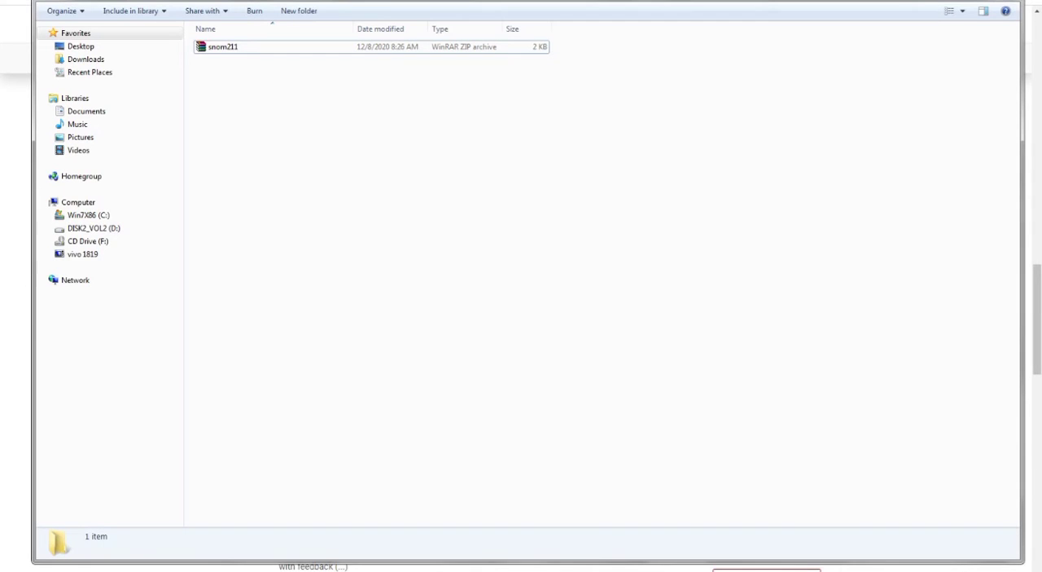
{"action": "left_click", "coordinate": [219, 46]}
{"action": "right_click", "coordinate": [216, 47]}
{"action": "left_click", "coordinate": [258, 85]}
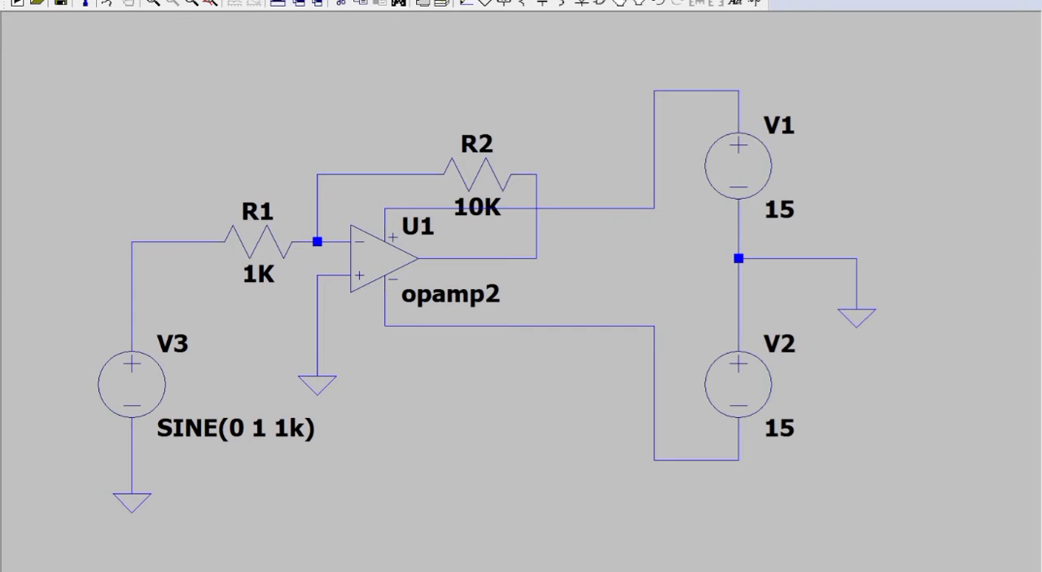
Step: In LTspice, save the schematic as inforting in the download folder
{"action": "left_click", "coordinate": [23, 0]}
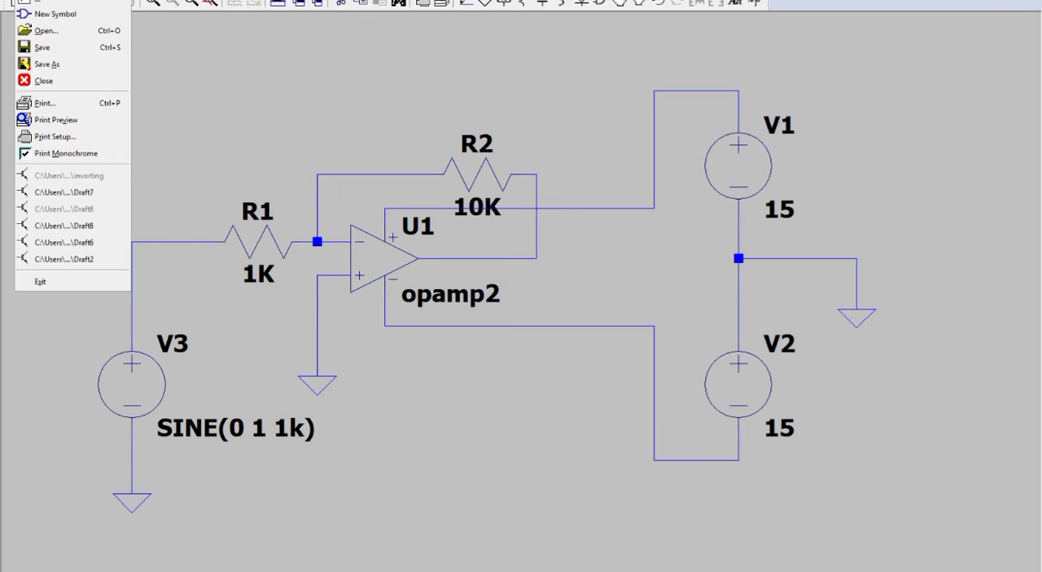
{"action": "left_click", "coordinate": [49, 65]}
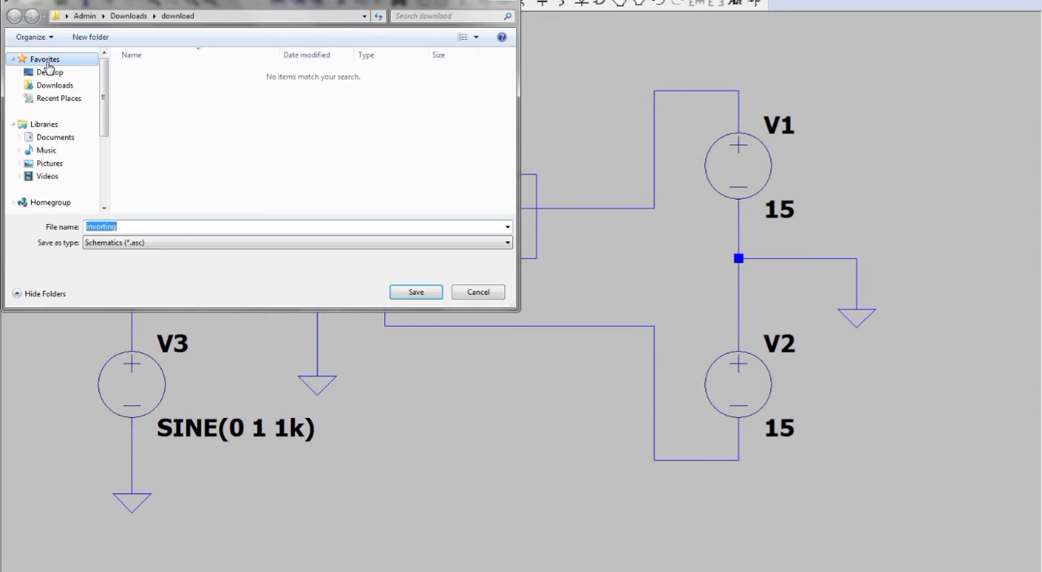
{"action": "key", "text": "BackSpace"}
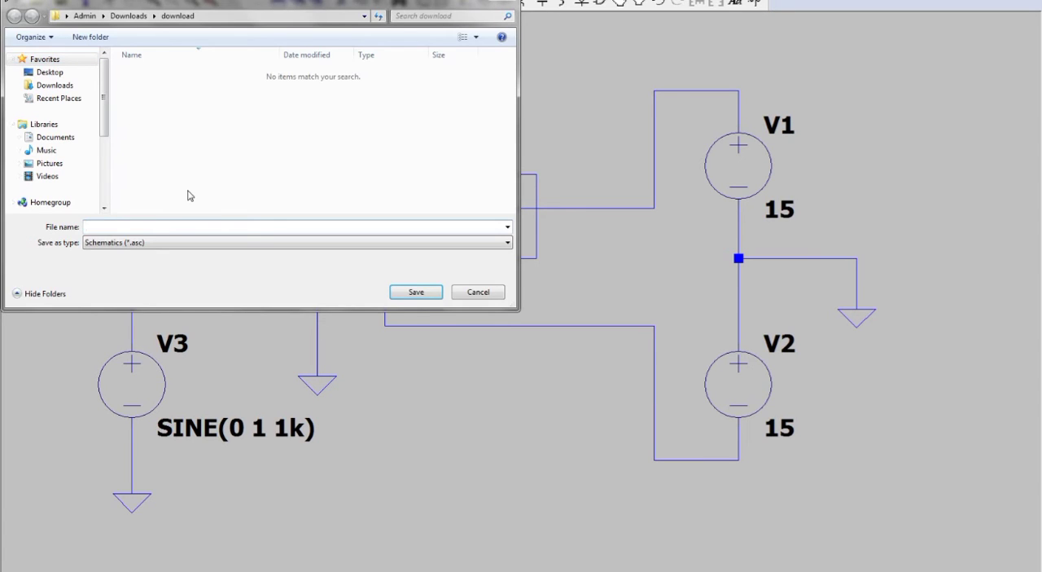
{"action": "type", "text": "inverting"}
{"action": "left_click", "coordinate": [407, 293]}
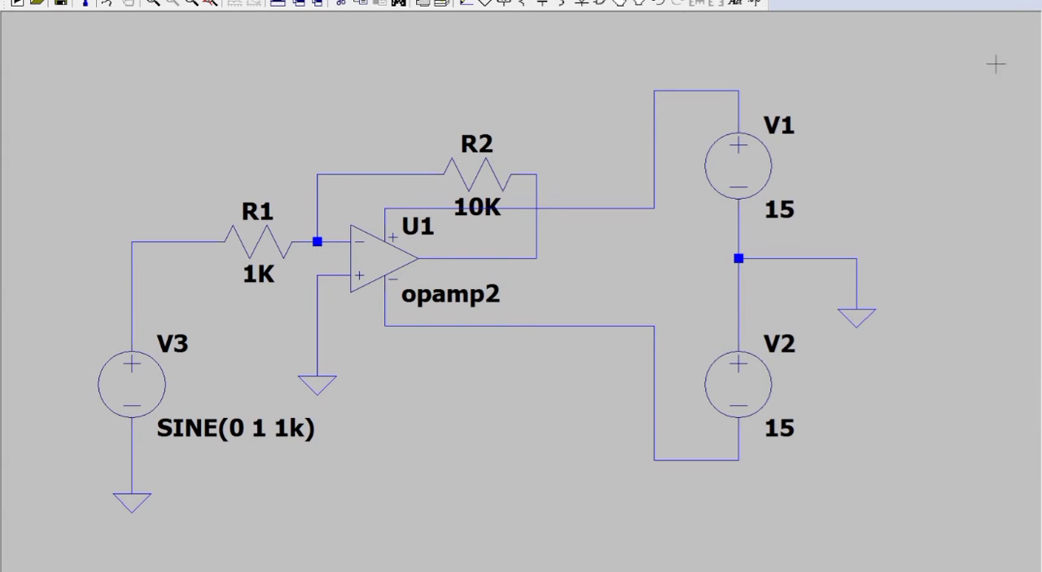
Step: Add the SPICE directive .include LM741.MOD to the schematic above R1
{"action": "left_click", "coordinate": [756, 4]}
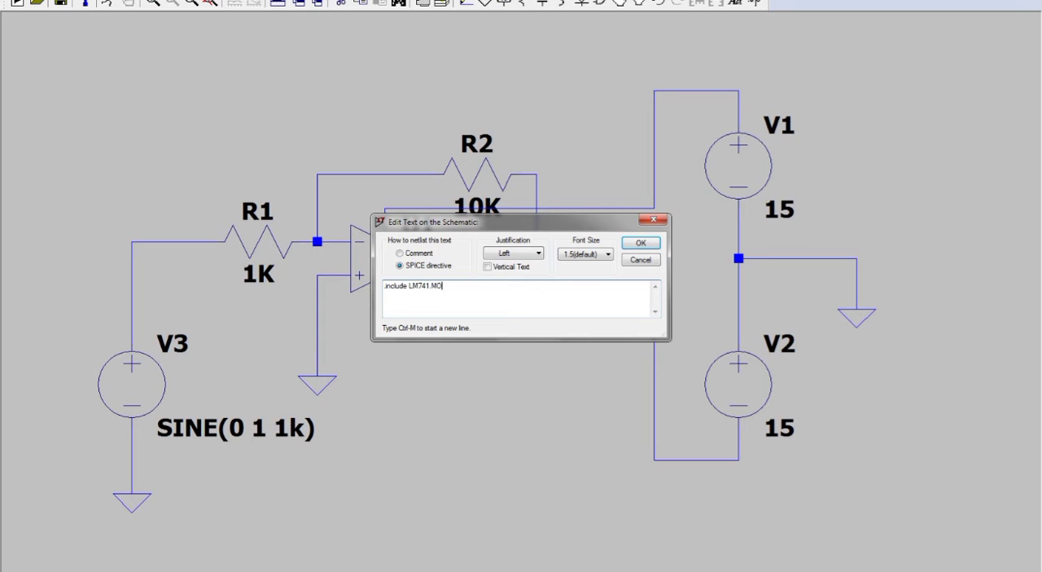
{"action": "key", "text": "Return"}
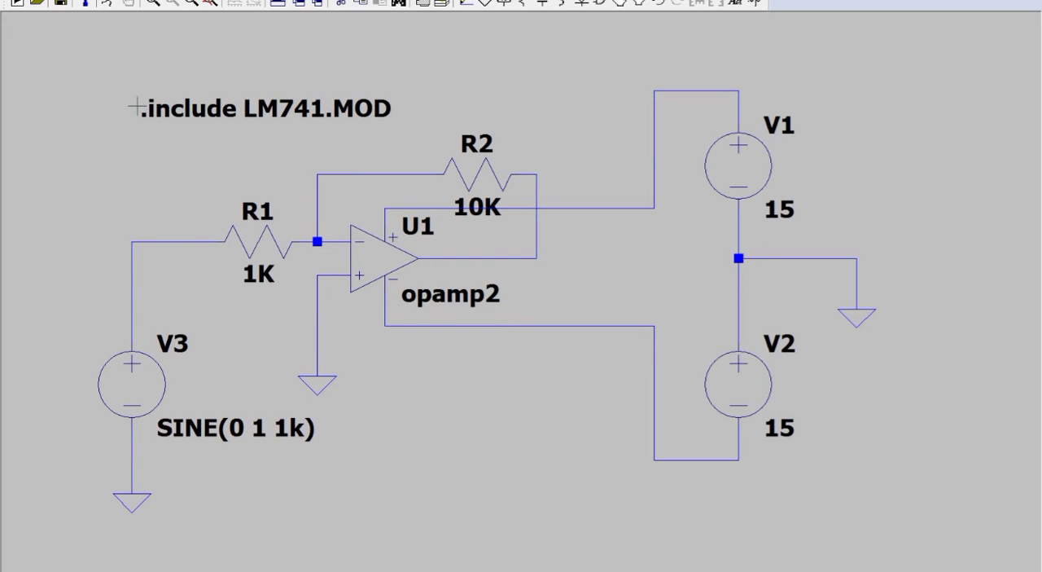
{"action": "left_click", "coordinate": [136, 107]}
{"action": "right_click", "coordinate": [477, 300]}
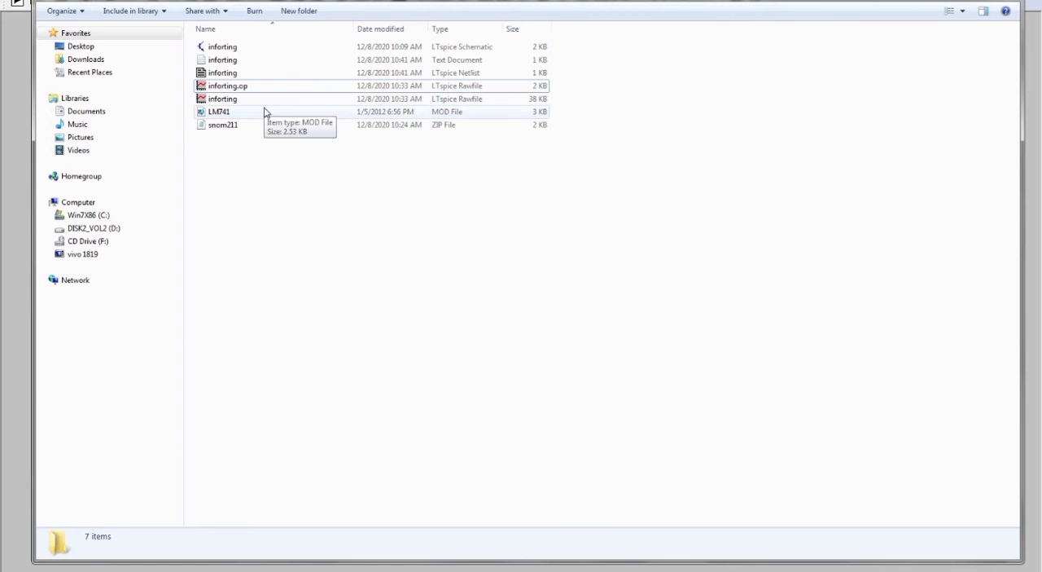
Step: Open the LM741 MOD file from the file explorer in Notepad, enlarge the window and look for its .SUBCKT definition
{"action": "left_click", "coordinate": [263, 112]}
{"action": "right_click", "coordinate": [263, 112]}
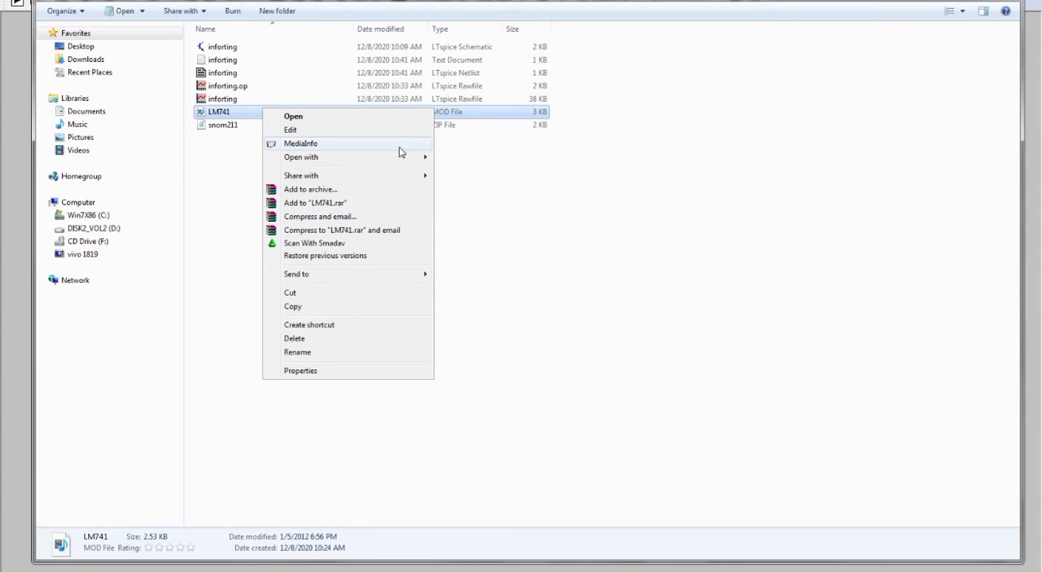
{"action": "mouse_move", "coordinate": [399, 158]}
{"action": "left_click", "coordinate": [449, 157]}
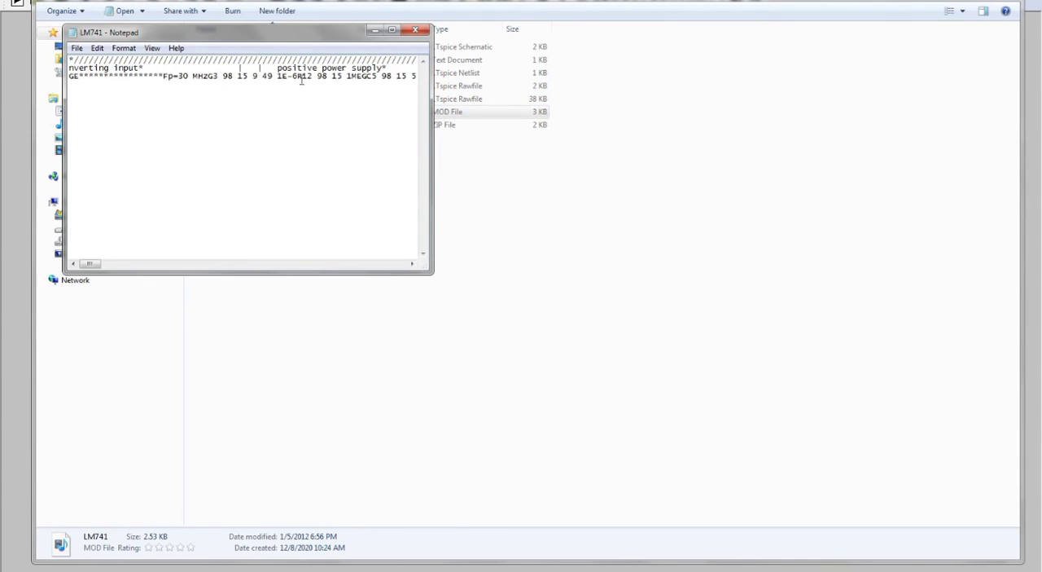
{"action": "left_click", "coordinate": [395, 30]}
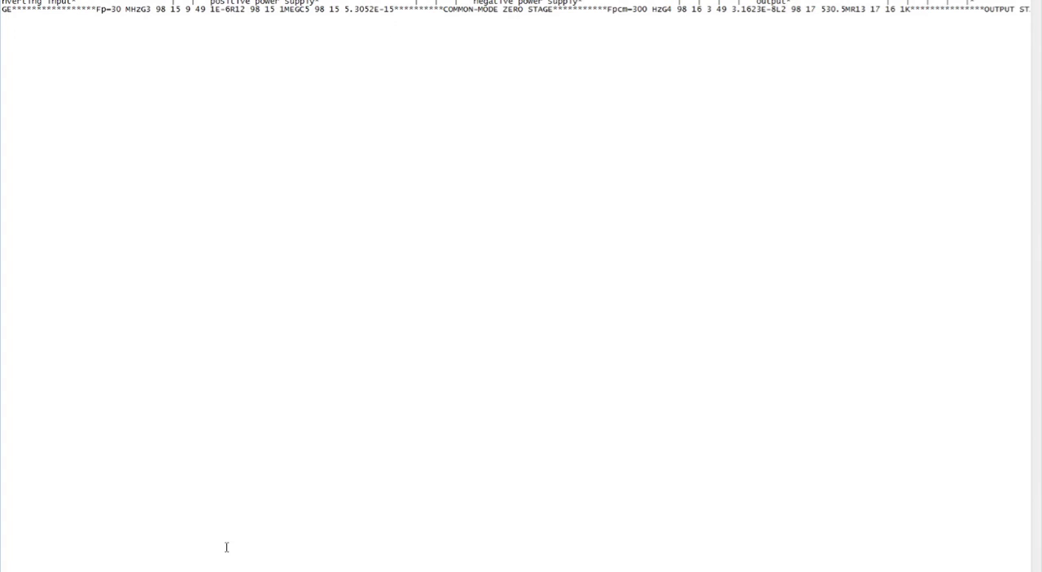
{"action": "scroll", "coordinate": [516, 286], "scroll_direction": "right", "scroll_amount": 10}
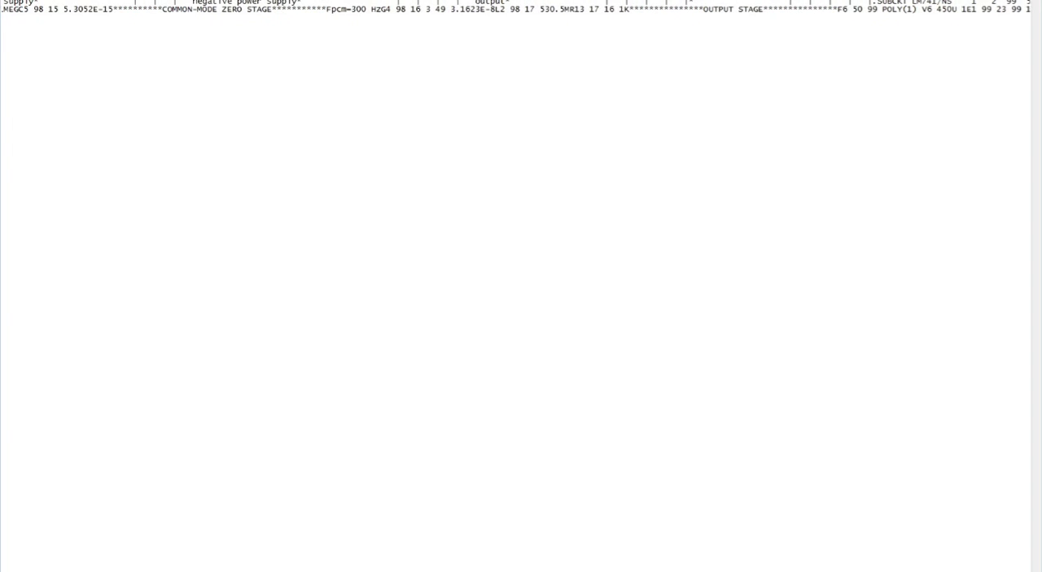
{"action": "scroll", "coordinate": [515, 286], "scroll_direction": "right", "scroll_amount": 3}
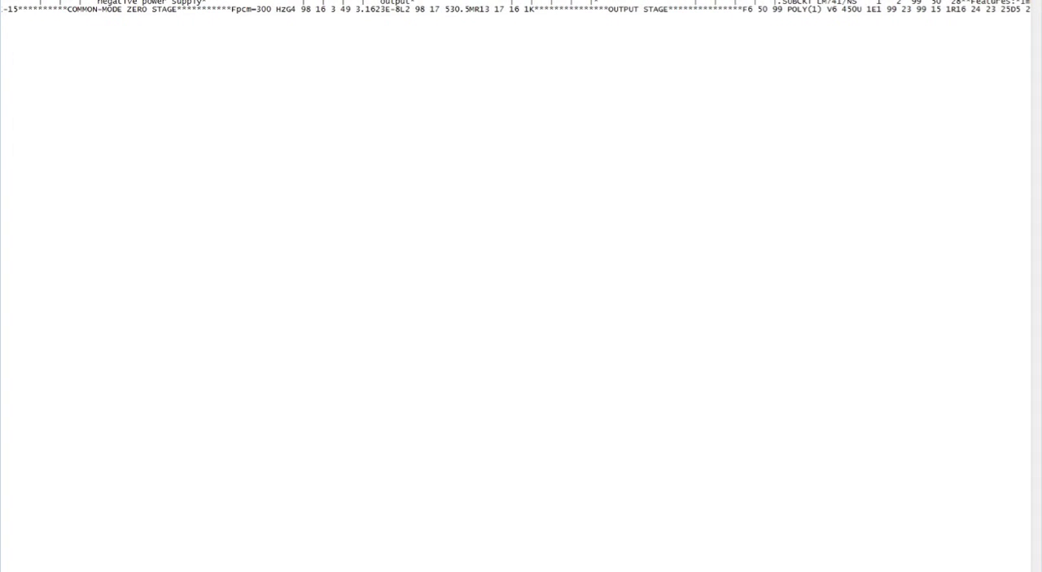
Step: Copy the model name LM741/NS from the .SUBCKT line and set it as U1's value in the LTspice schematic
{"action": "scroll", "coordinate": [515, 286], "scroll_direction": "right", "scroll_amount": 2}
{"action": "scroll", "coordinate": [510, 253], "scroll_direction": "right", "scroll_amount": 4}
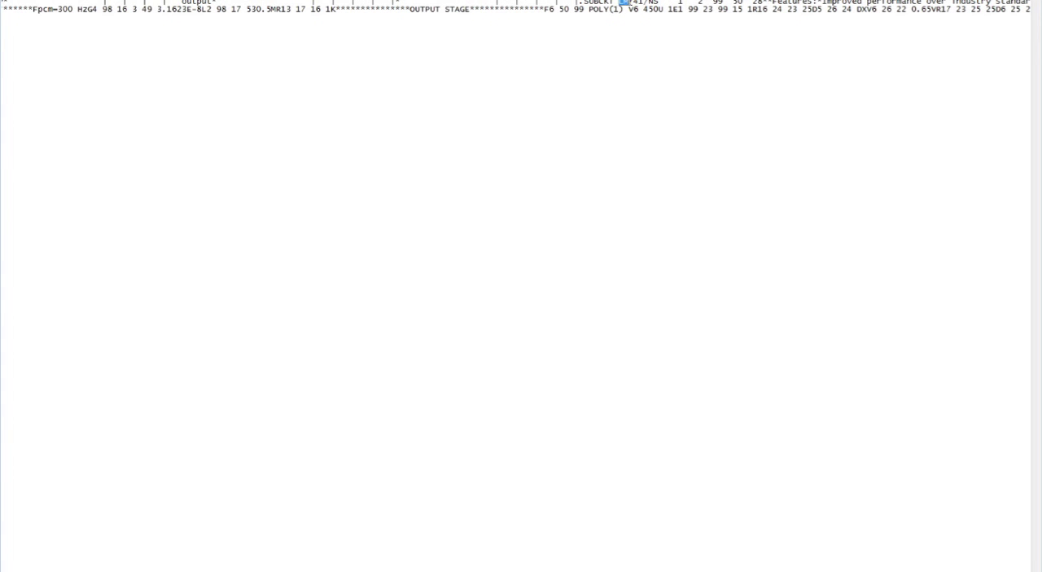
{"action": "left_click_drag", "start_coordinate": [628, 4], "coordinate": [651, 4]}
{"action": "left_click", "coordinate": [181, 570]}
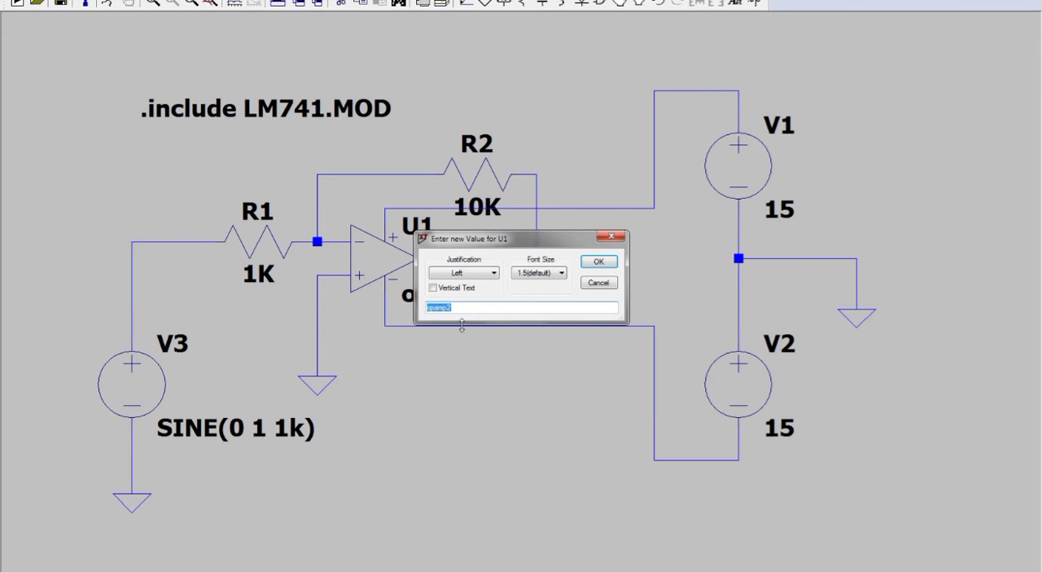
{"action": "type", "text": "LM741/NS"}
{"action": "left_click", "coordinate": [588, 264]}
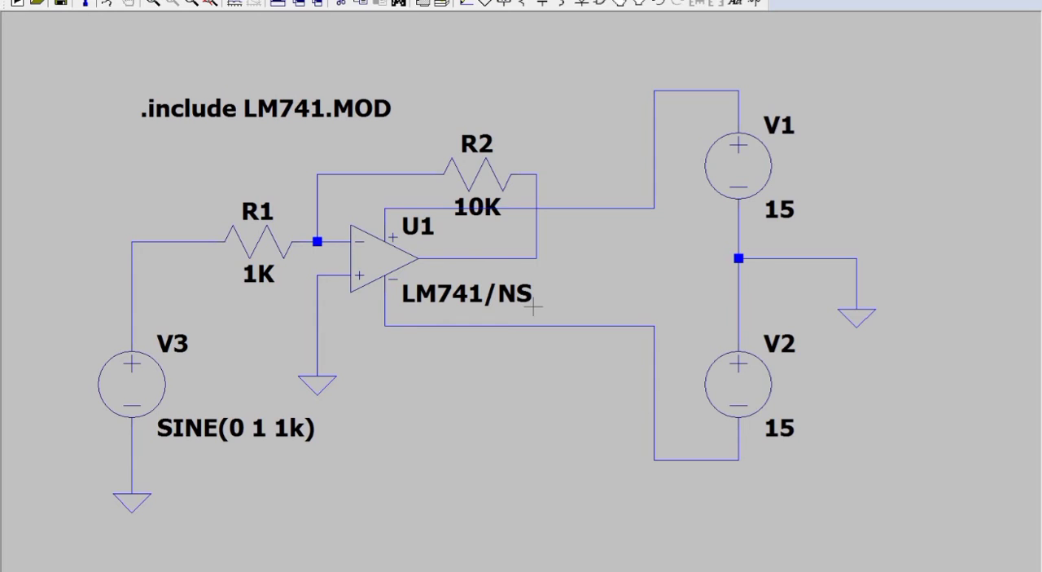
Step: Place a net label named Vout just below the op-amp's output wire
{"action": "left_click", "coordinate": [507, 5]}
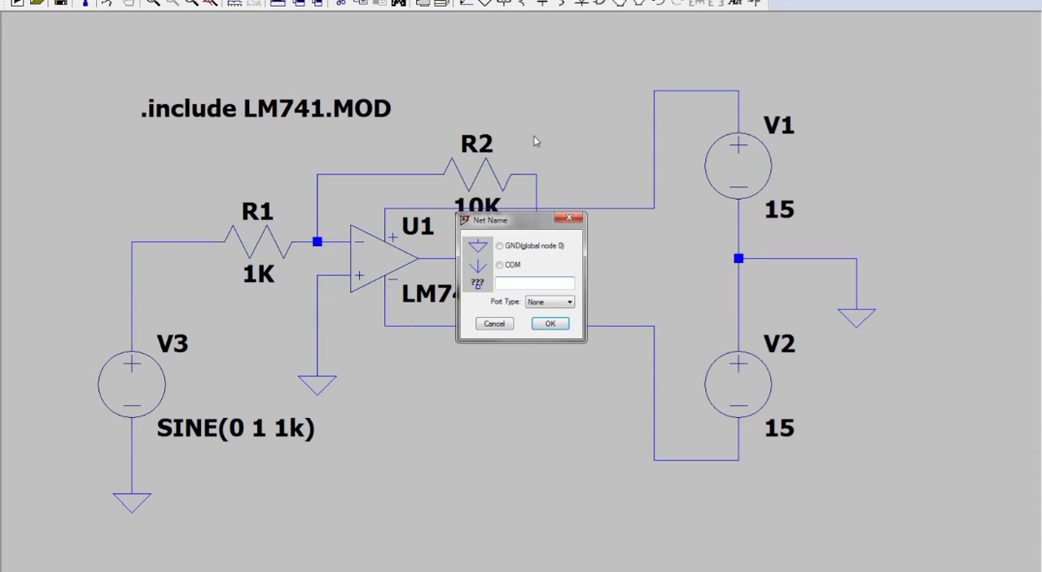
{"action": "type", "text": "Vout"}
{"action": "left_click", "coordinate": [550, 323]}
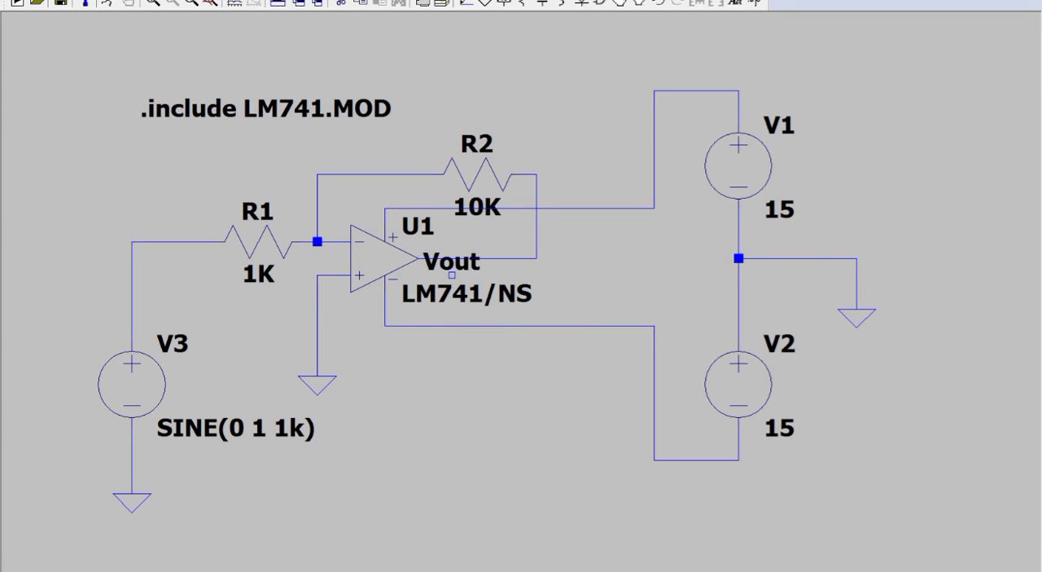
{"action": "left_click", "coordinate": [452, 275]}
{"action": "key", "text": "Escape"}
Step: Set up a transient analysis with a stop time of 10ms and run the simulation
{"action": "left_click", "coordinate": [109, 6]}
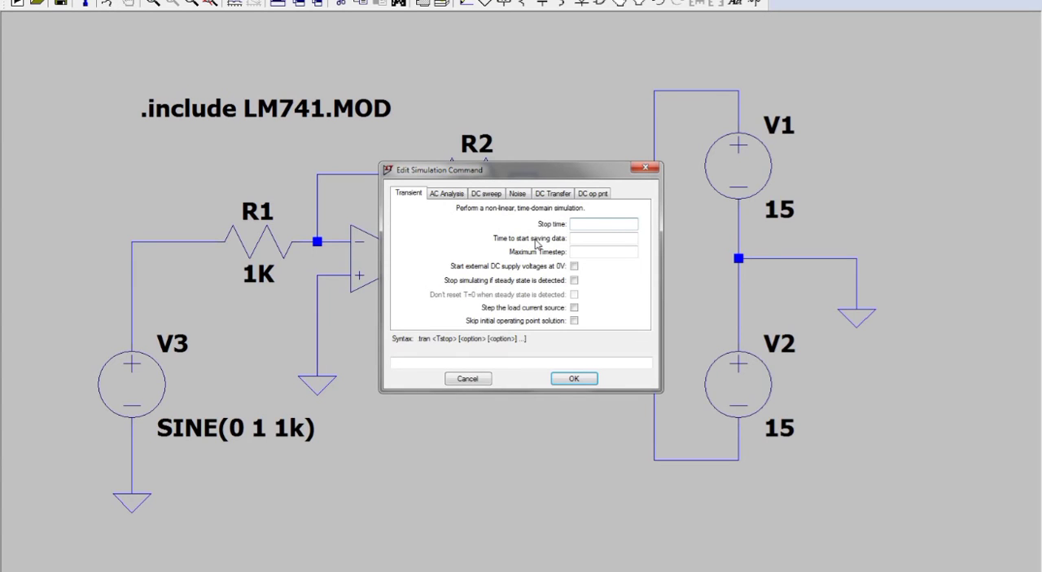
{"action": "type", "text": "10ms"}
{"action": "left_click", "coordinate": [574, 379]}
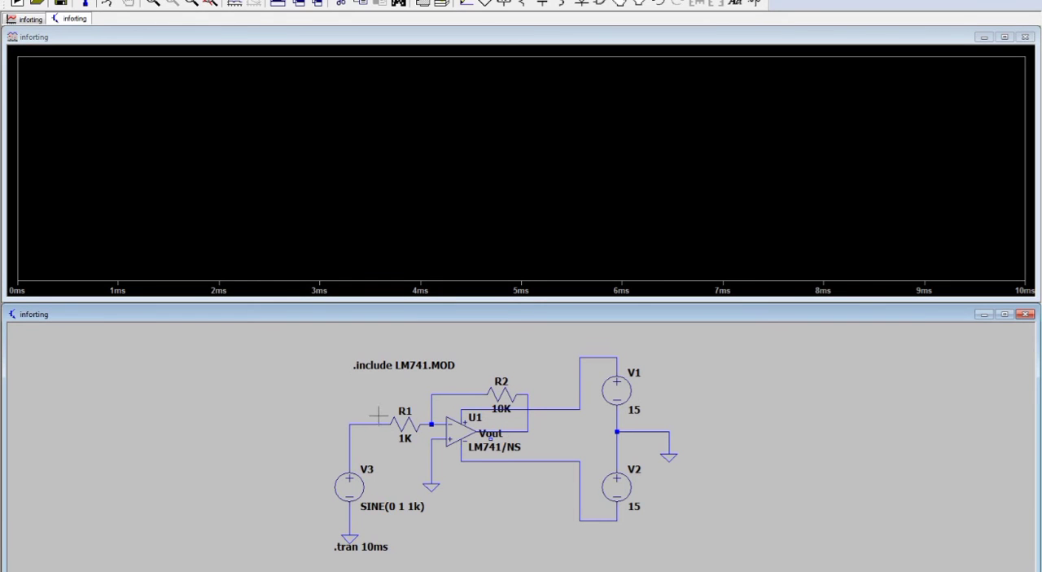
Step: Plot the input voltage at the V3–R1 wire, add a second plot pane and plot the op-amp's output voltage in it
{"action": "left_click", "coordinate": [364, 420]}
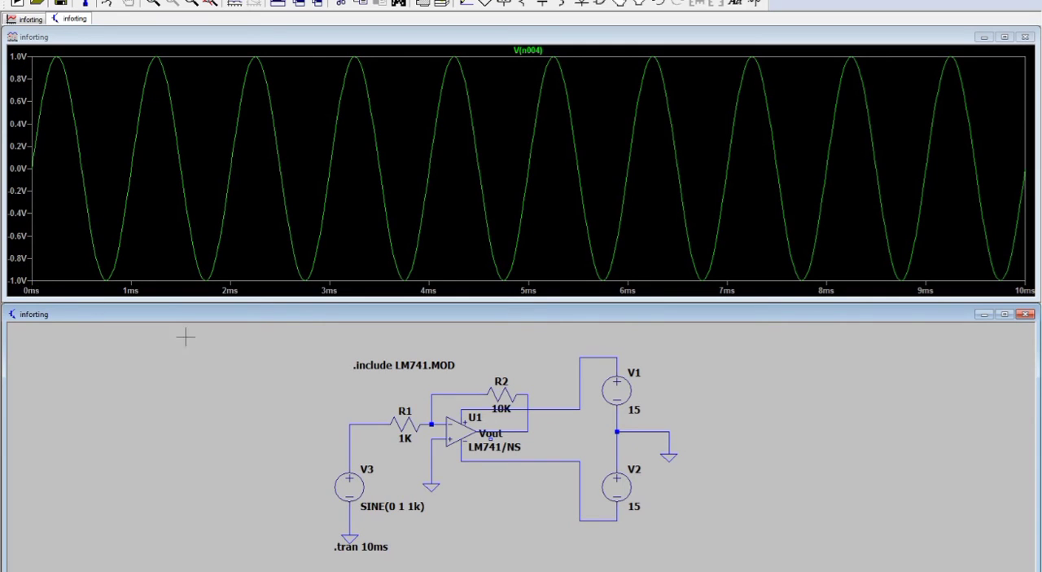
{"action": "right_click", "coordinate": [174, 226]}
{"action": "left_click", "coordinate": [208, 302]}
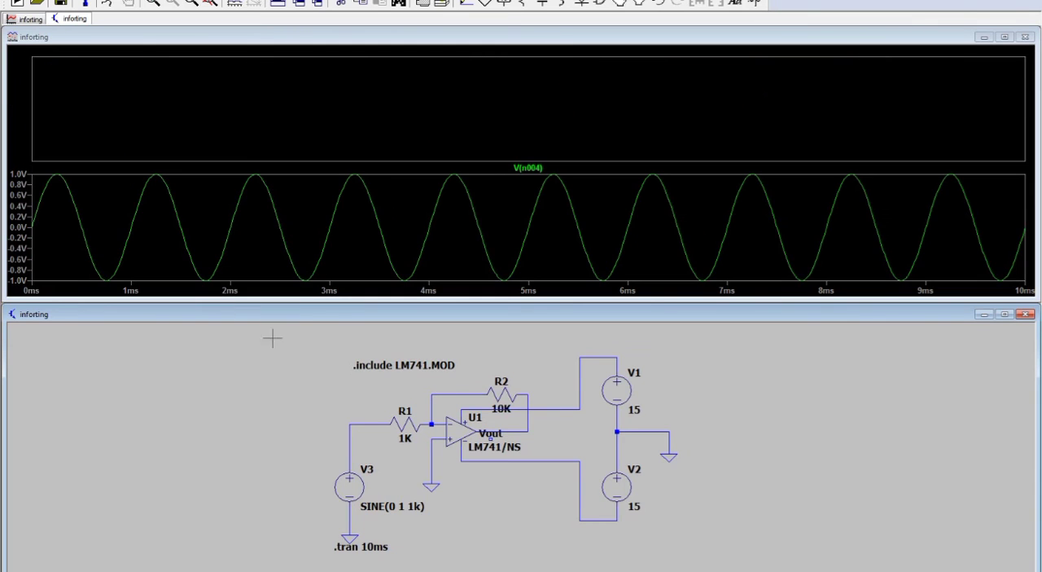
{"action": "left_click", "coordinate": [353, 128]}
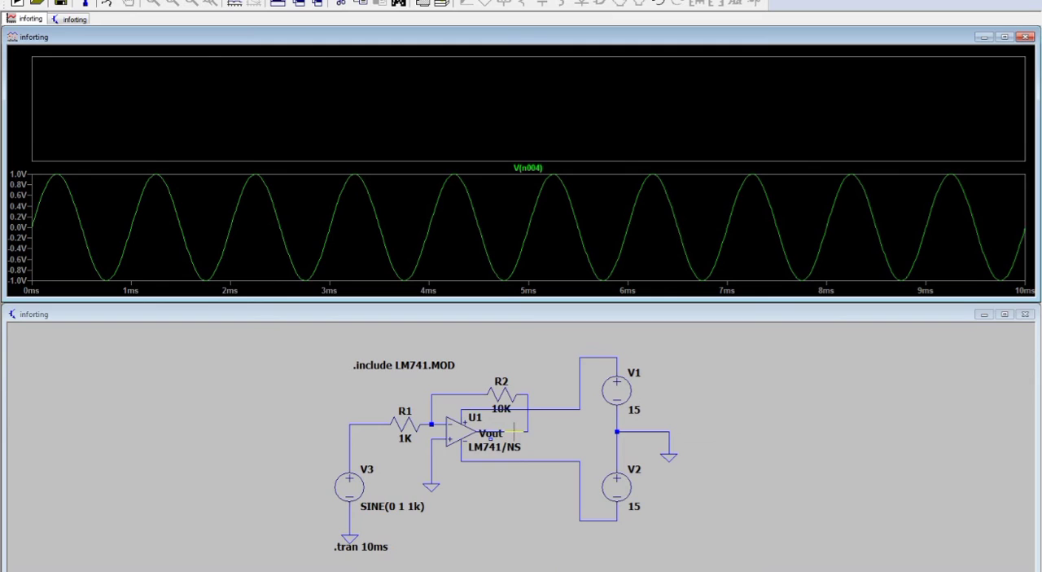
{"action": "left_click", "coordinate": [510, 431]}
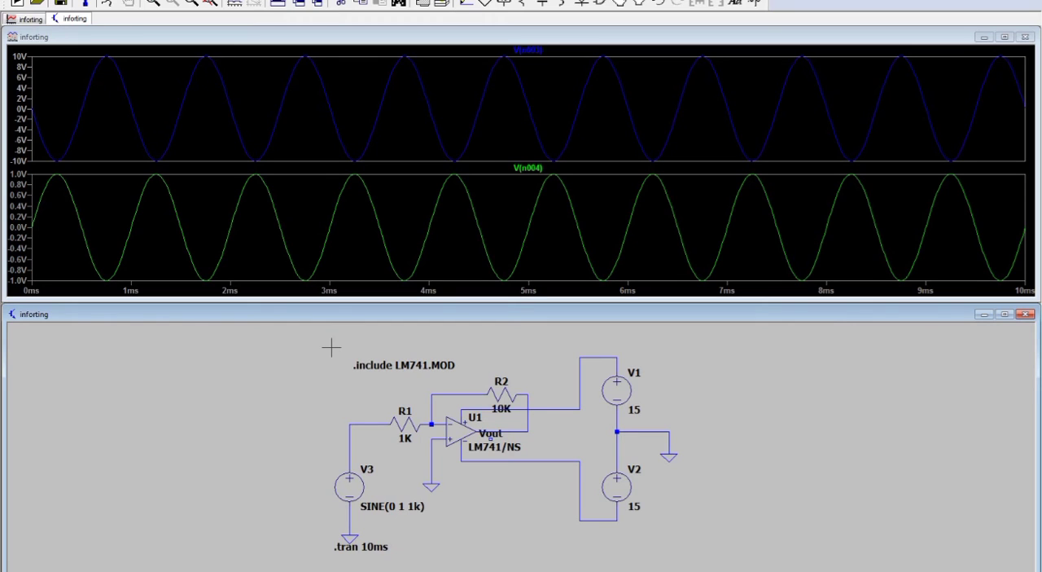
Step: Return to the maximized schematic, delete the V3–R1 net and the ground net, and move V3 below the op-amp's non-inverting input
{"action": "left_click", "coordinate": [1032, 38]}
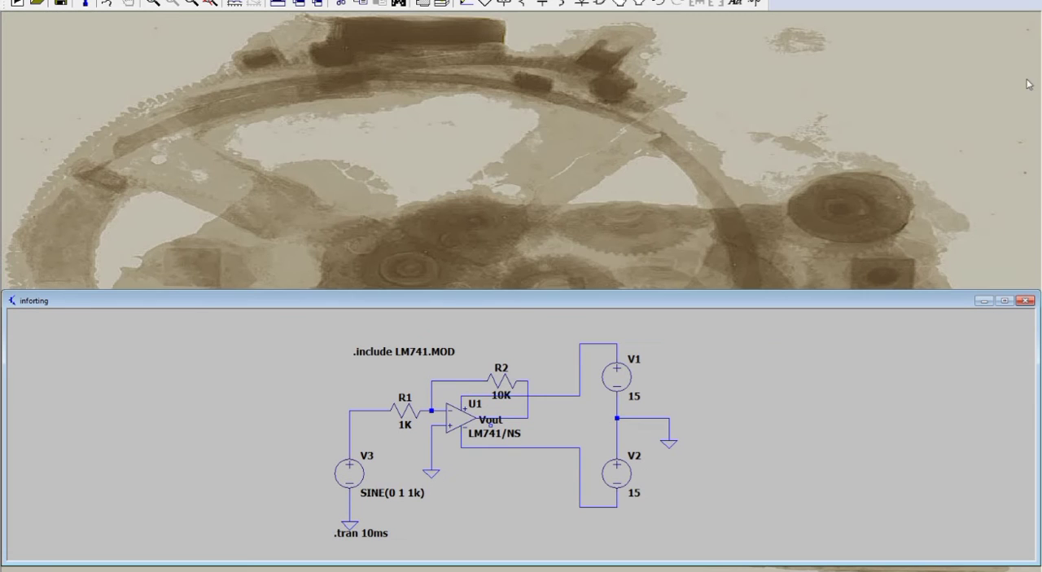
{"action": "left_click", "coordinate": [1004, 314]}
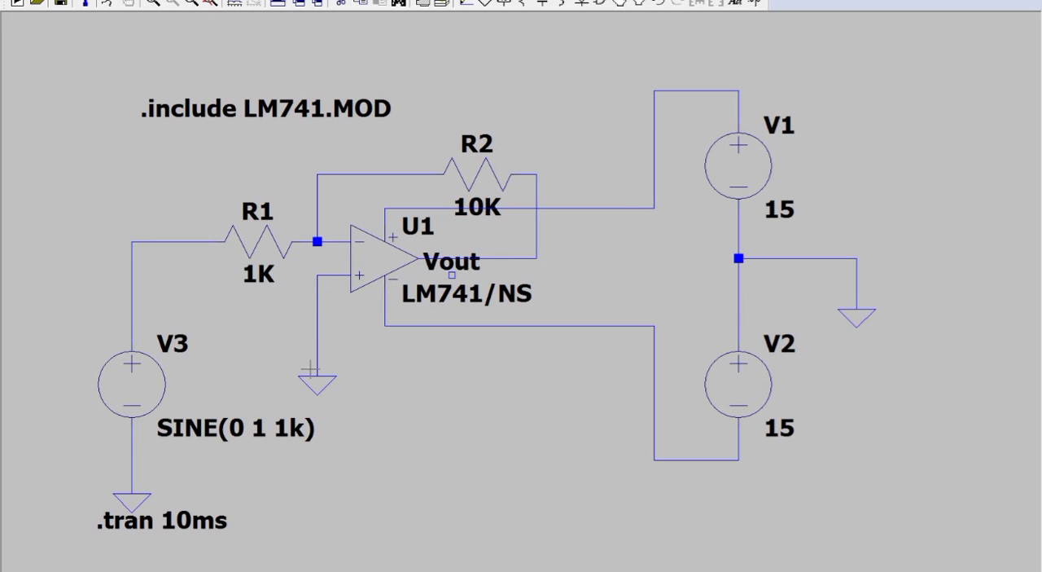
{"action": "right_click", "coordinate": [131, 327]}
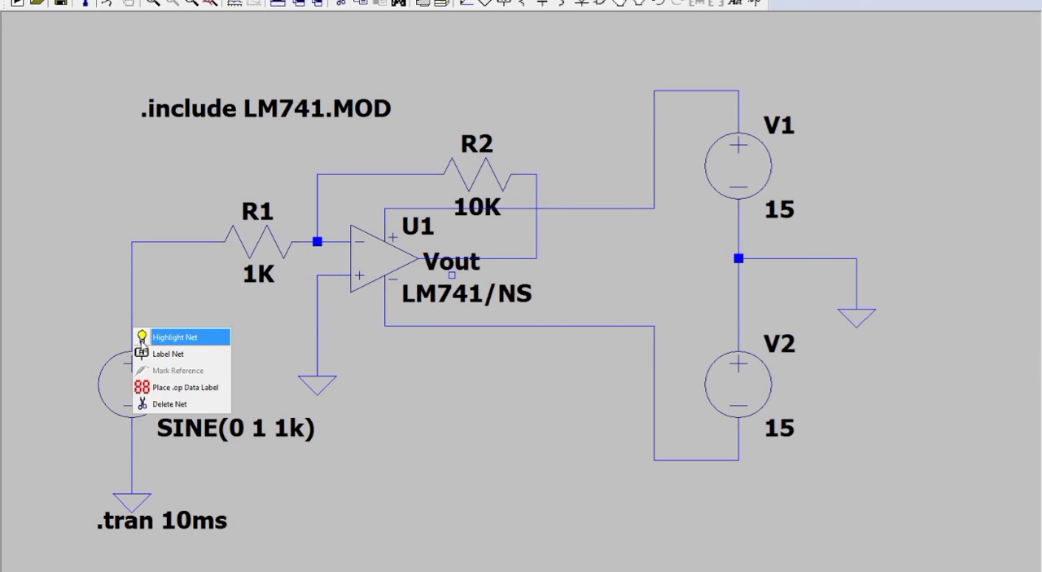
{"action": "left_click", "coordinate": [168, 403]}
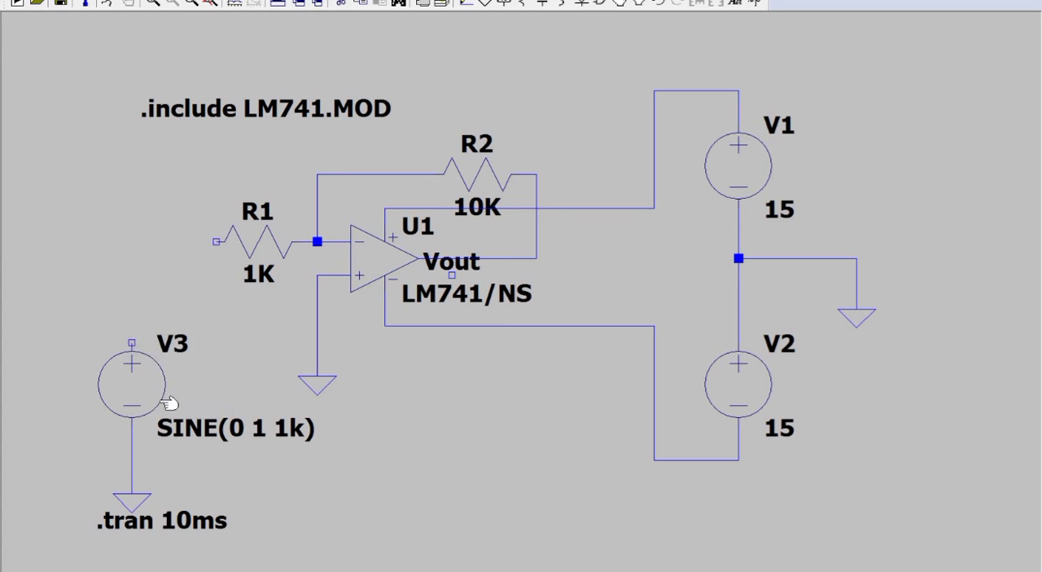
{"action": "right_click", "coordinate": [317, 304]}
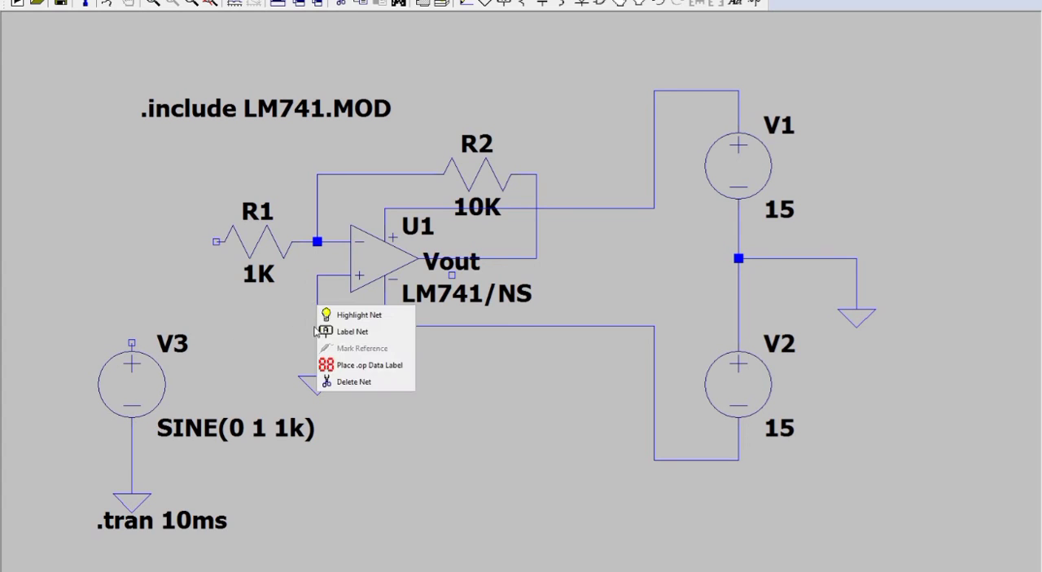
{"action": "left_click", "coordinate": [343, 376]}
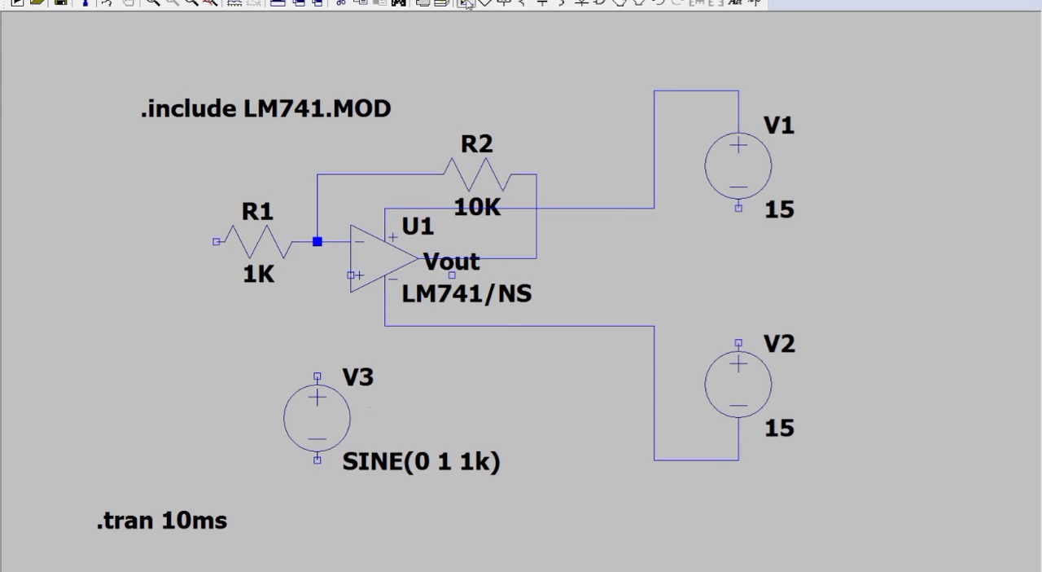
Step: Wire the op-amp's non-inverting input to V3's positive terminal and V1's negative terminal to V2's positive terminal
{"action": "key", "text": "F3"}
{"action": "left_click", "coordinate": [352, 275]}
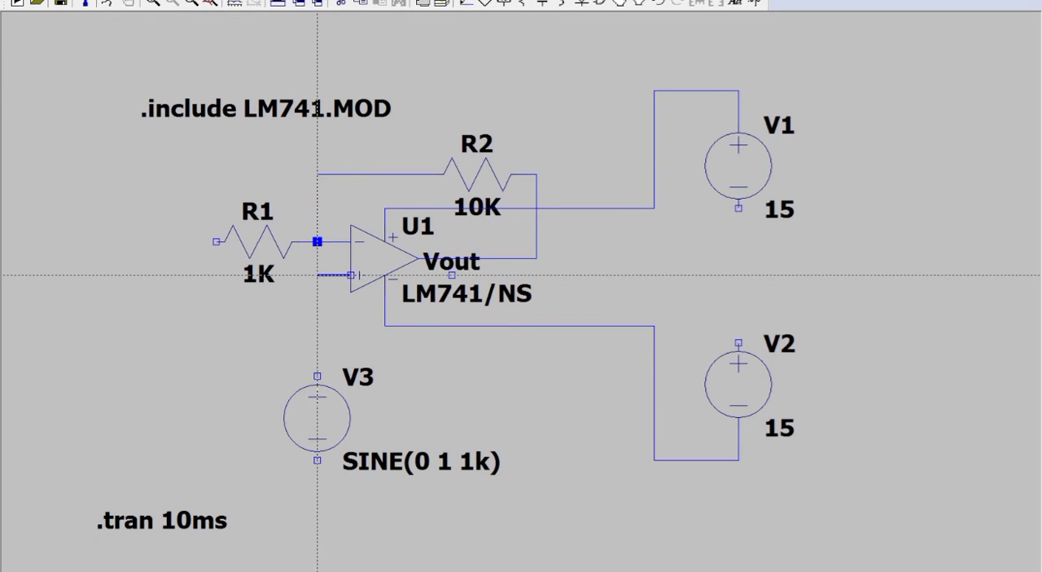
{"action": "left_click", "coordinate": [318, 376]}
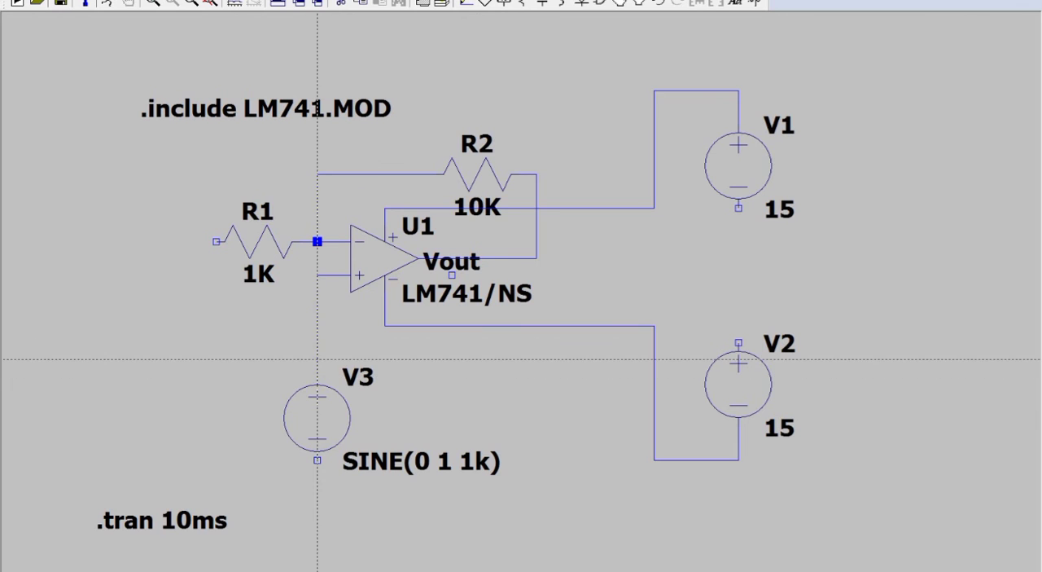
{"action": "left_click", "coordinate": [739, 208]}
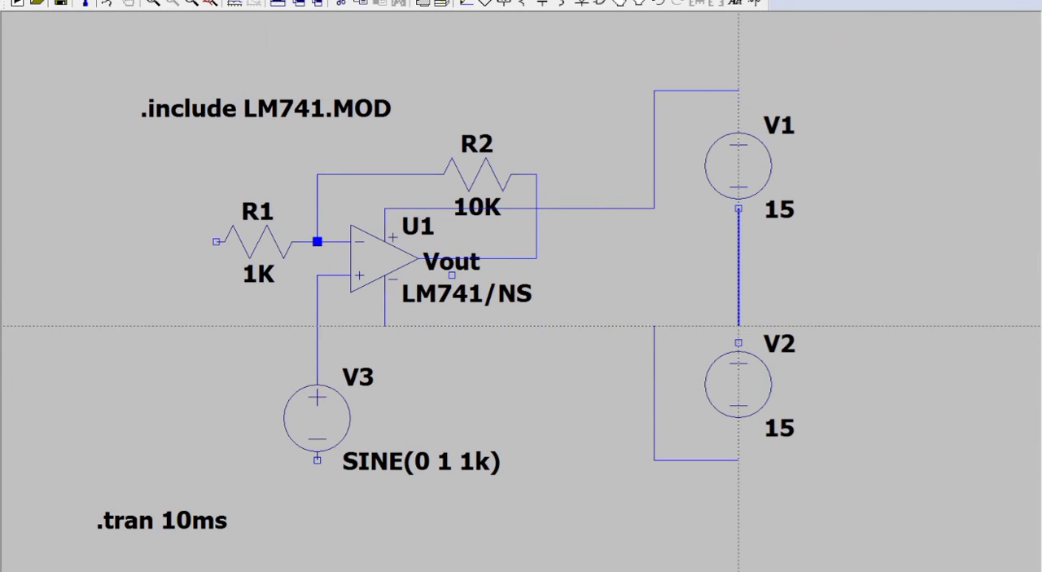
{"action": "left_click", "coordinate": [739, 342]}
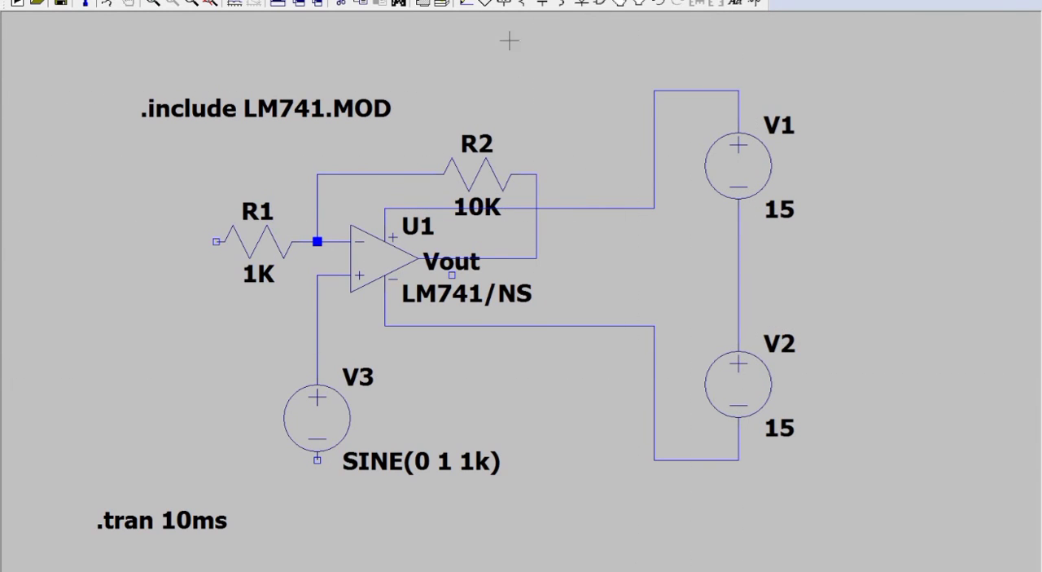
Step: Place three ground symbols: below R1's open end, below V3 and beside the V1–V2 supply pair
{"action": "left_click", "coordinate": [486, 7]}
{"action": "left_click", "coordinate": [216, 326]}
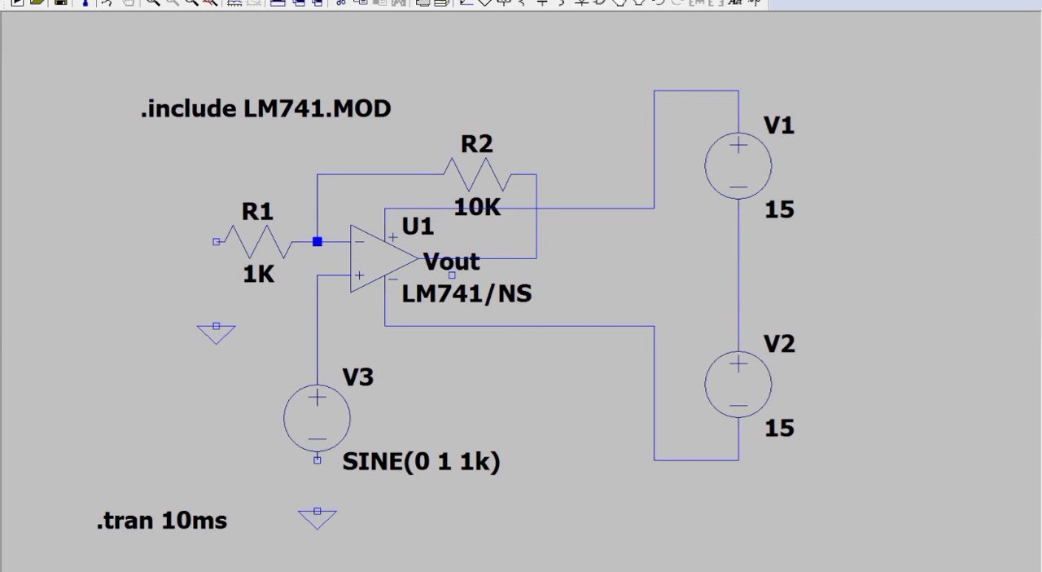
{"action": "left_click", "coordinate": [317, 512]}
{"action": "left_click", "coordinate": [857, 309]}
{"action": "key", "text": "Escape"}
Step: Wire R1's open end, V3's negative terminal and the V1–V2 midpoint to their ground symbols
{"action": "left_click", "coordinate": [465, 2]}
{"action": "left_click", "coordinate": [215, 241]}
{"action": "left_click", "coordinate": [216, 326]}
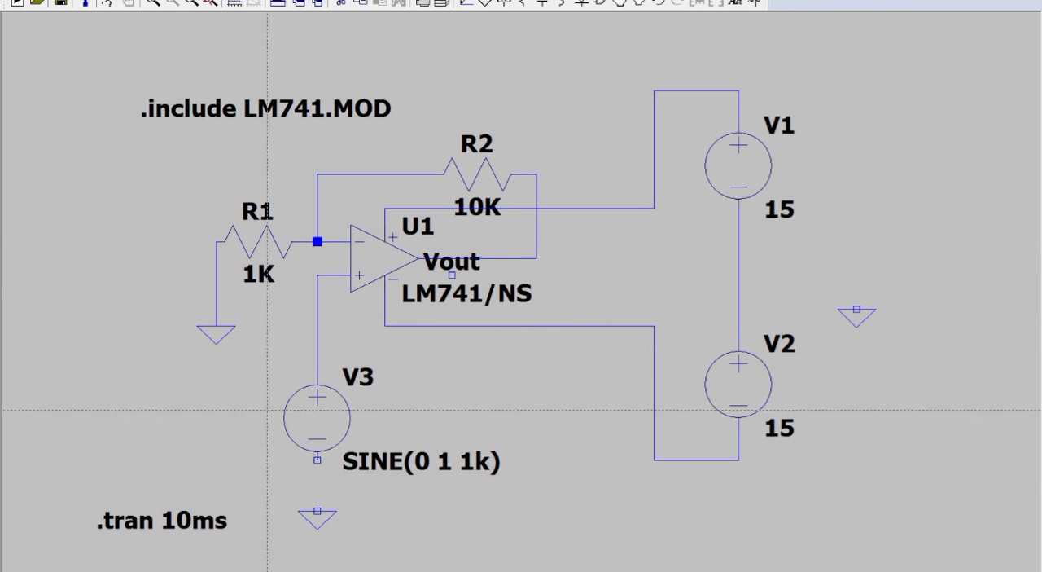
{"action": "left_click", "coordinate": [318, 461]}
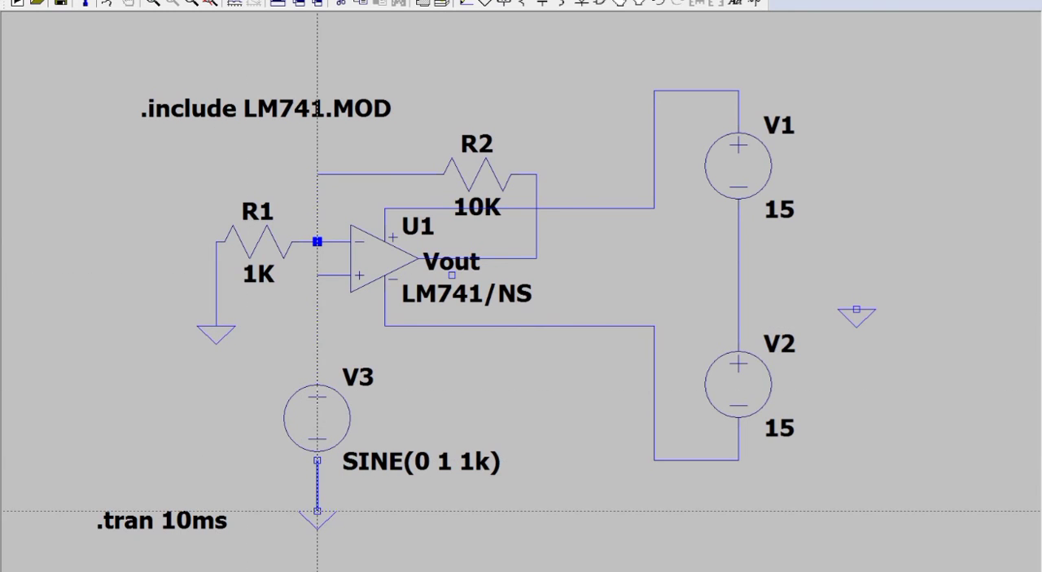
{"action": "left_click", "coordinate": [317, 511]}
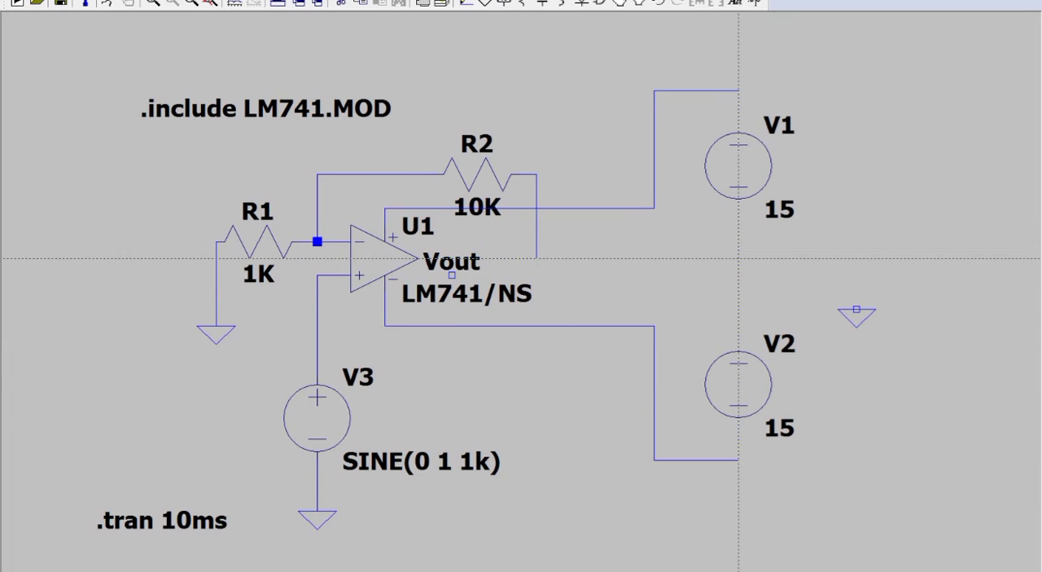
{"action": "left_click", "coordinate": [738, 259]}
{"action": "left_click", "coordinate": [857, 258]}
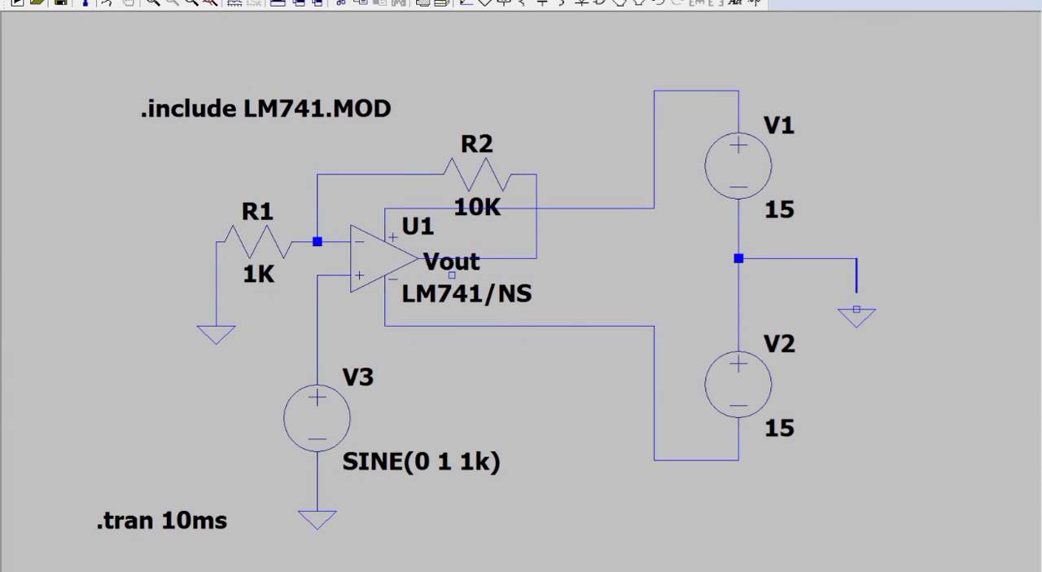
{"action": "left_click", "coordinate": [857, 309]}
Step: Set R2's value to 9K and run the transient simulation
{"action": "right_click", "coordinate": [484, 204]}
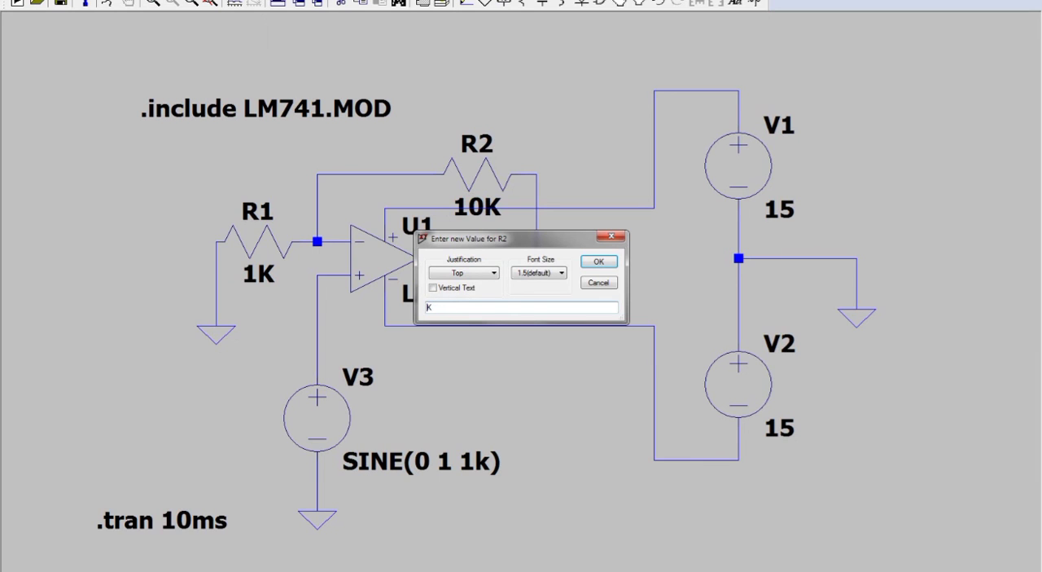
{"action": "left_click", "coordinate": [597, 261]}
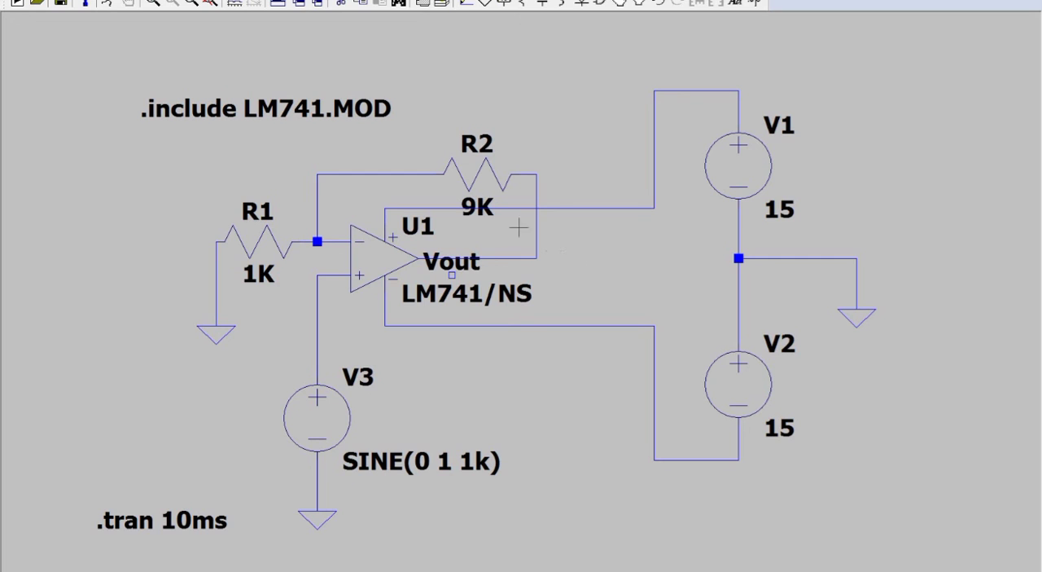
{"action": "left_click", "coordinate": [110, 5]}
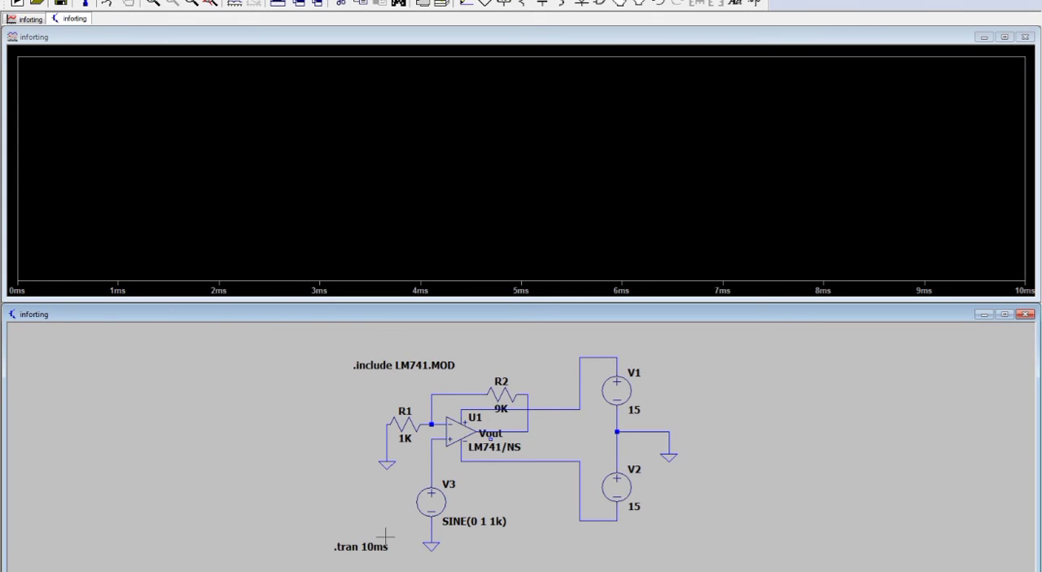
Step: Plot the non-inverting input and the op-amp's output voltage in separate panes, then close the waveform window and maximize the schematic
{"action": "left_click", "coordinate": [431, 453]}
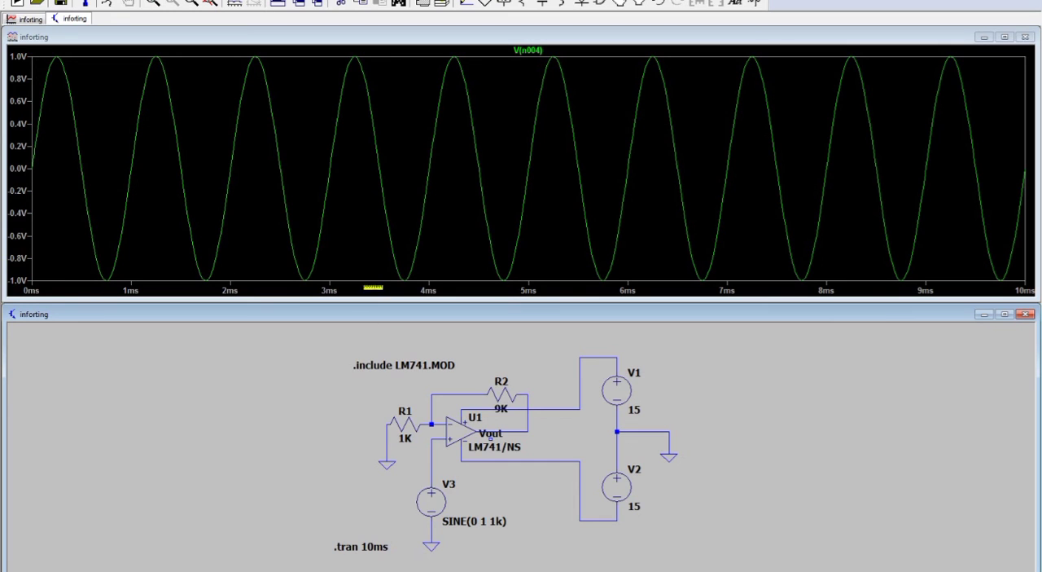
{"action": "right_click", "coordinate": [149, 240]}
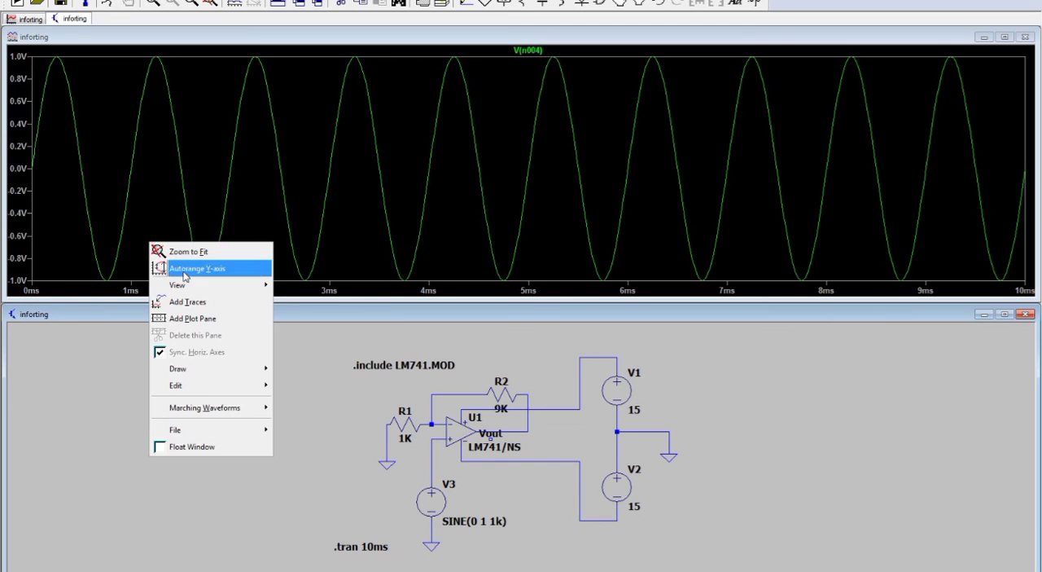
{"action": "left_click", "coordinate": [192, 323]}
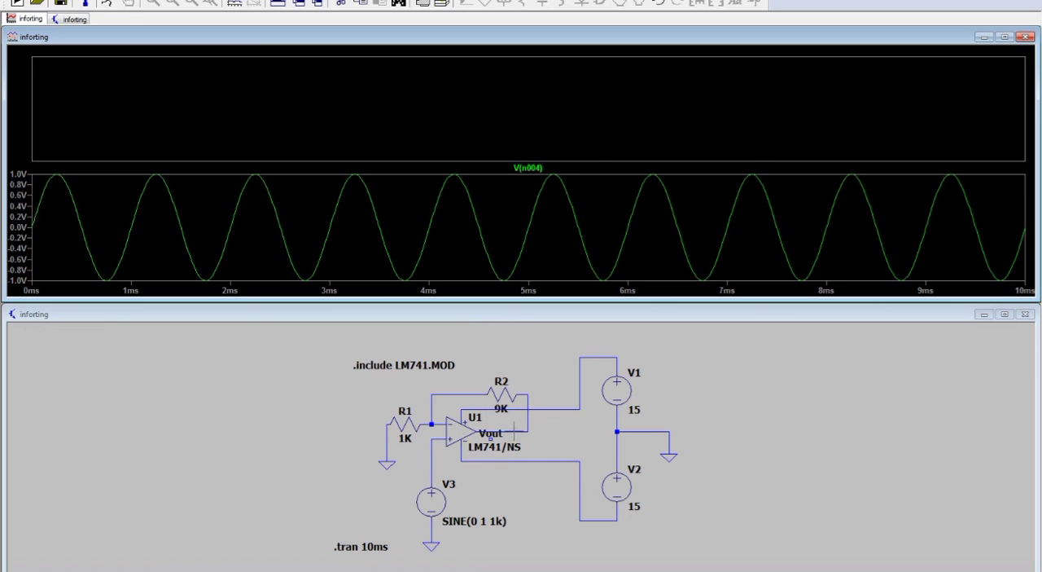
{"action": "left_click", "coordinate": [514, 428]}
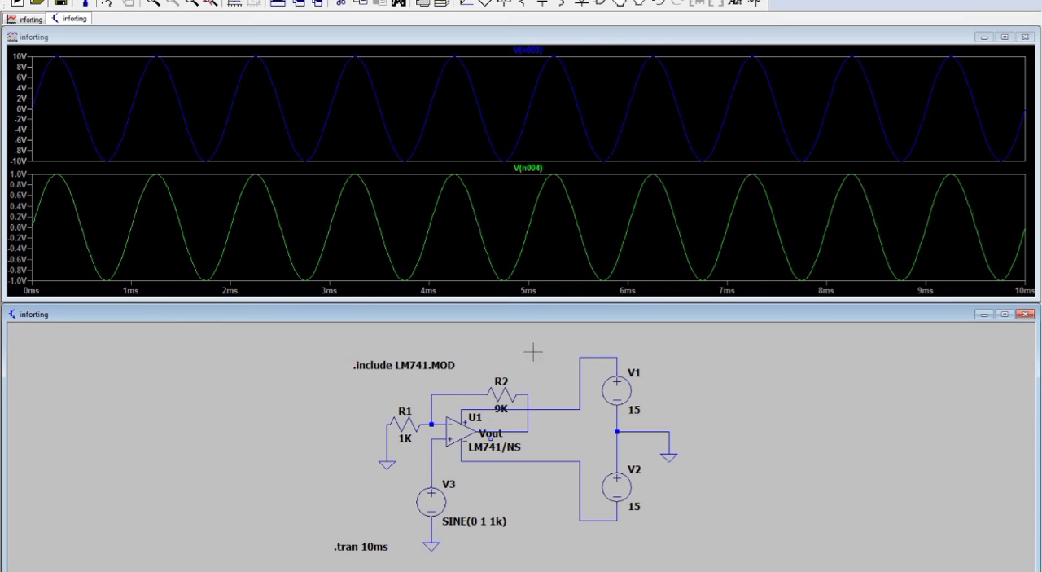
{"action": "left_click", "coordinate": [1027, 37]}
{"action": "left_click", "coordinate": [1005, 301]}
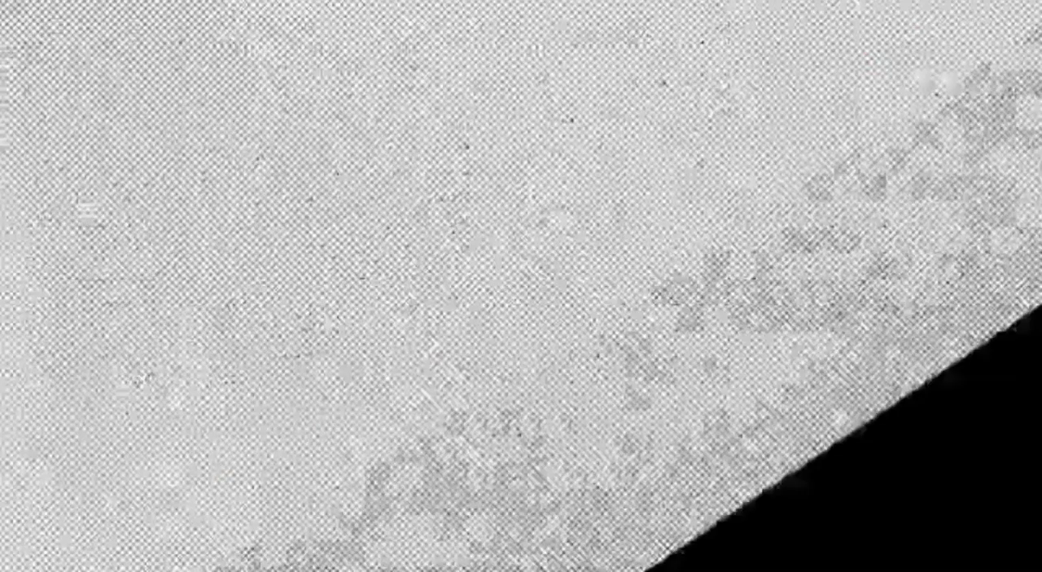